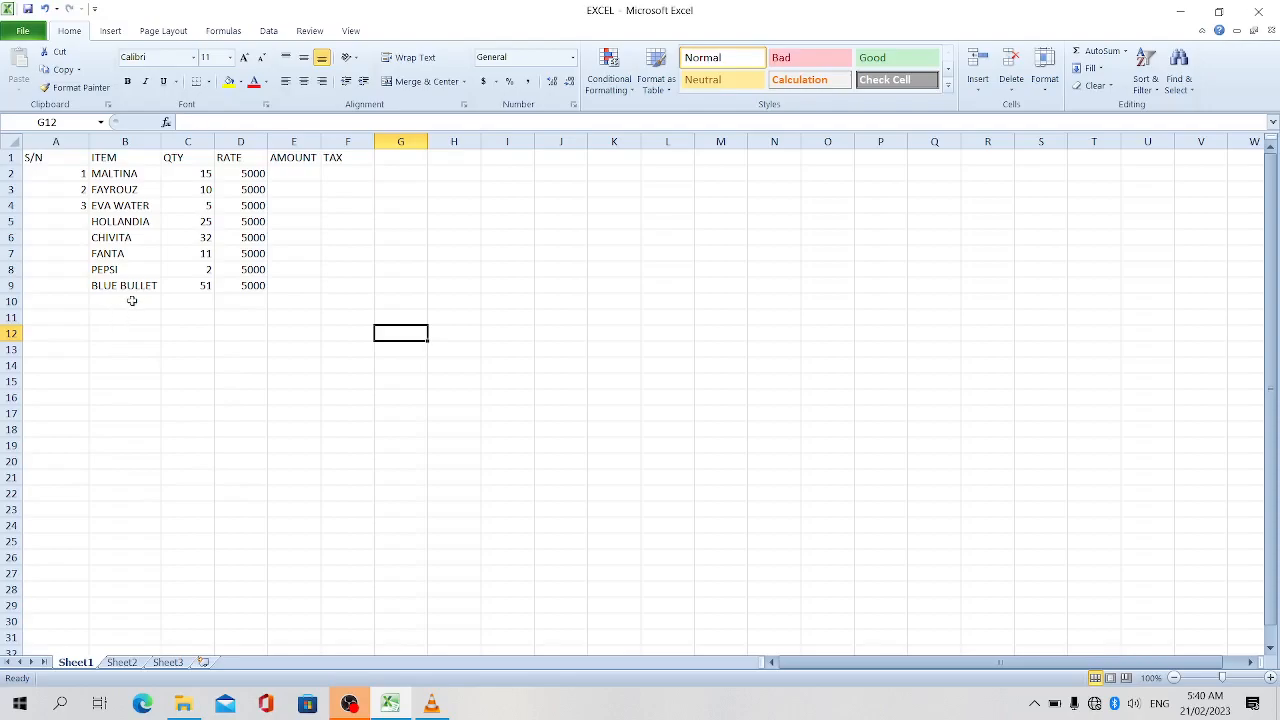
# Add COCA COLA in B10 and SPRITE in B11 at the end of the ITEM list.
pyautogui.click(131, 300)
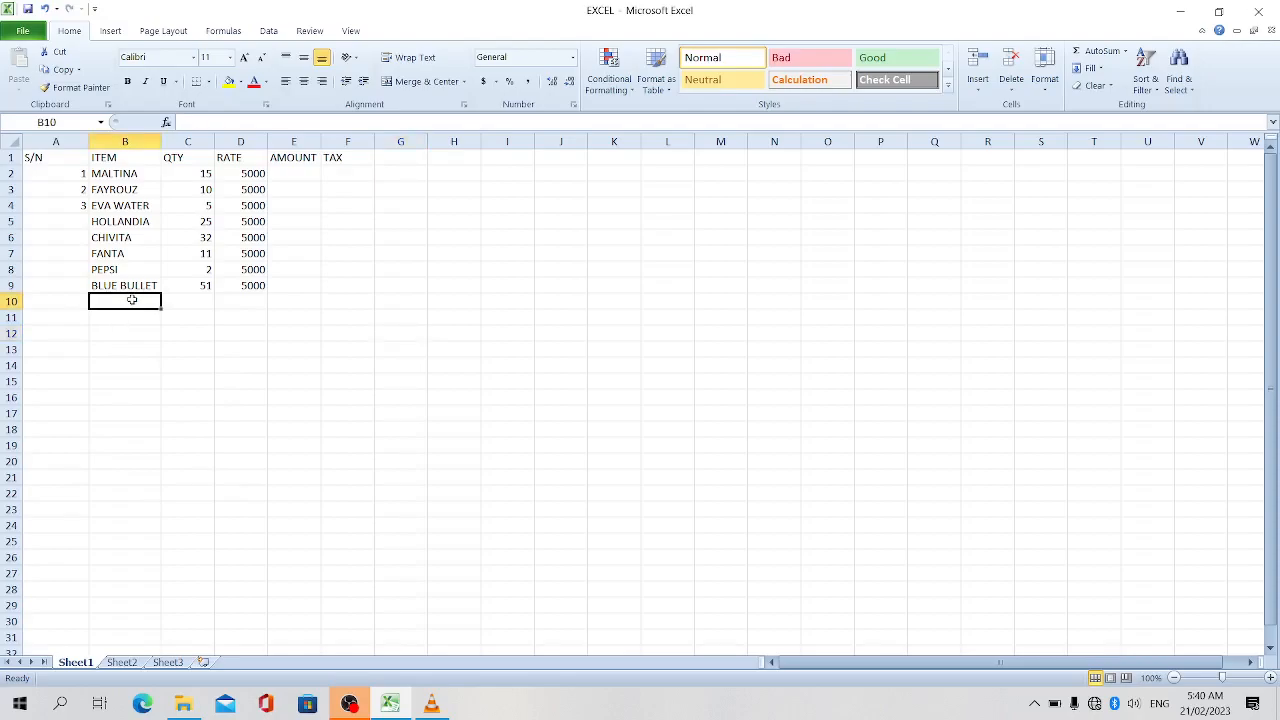
pyautogui.write('COC')
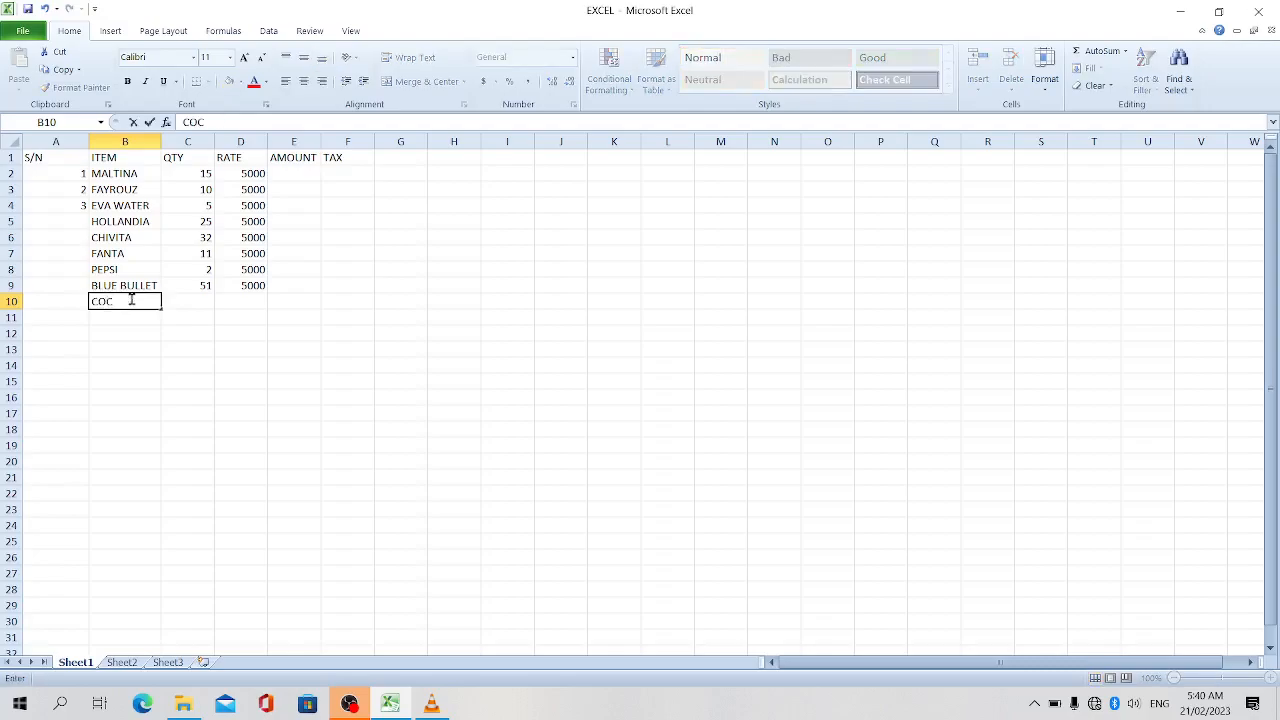
pyautogui.write('A COLA')
pyautogui.press('Return')
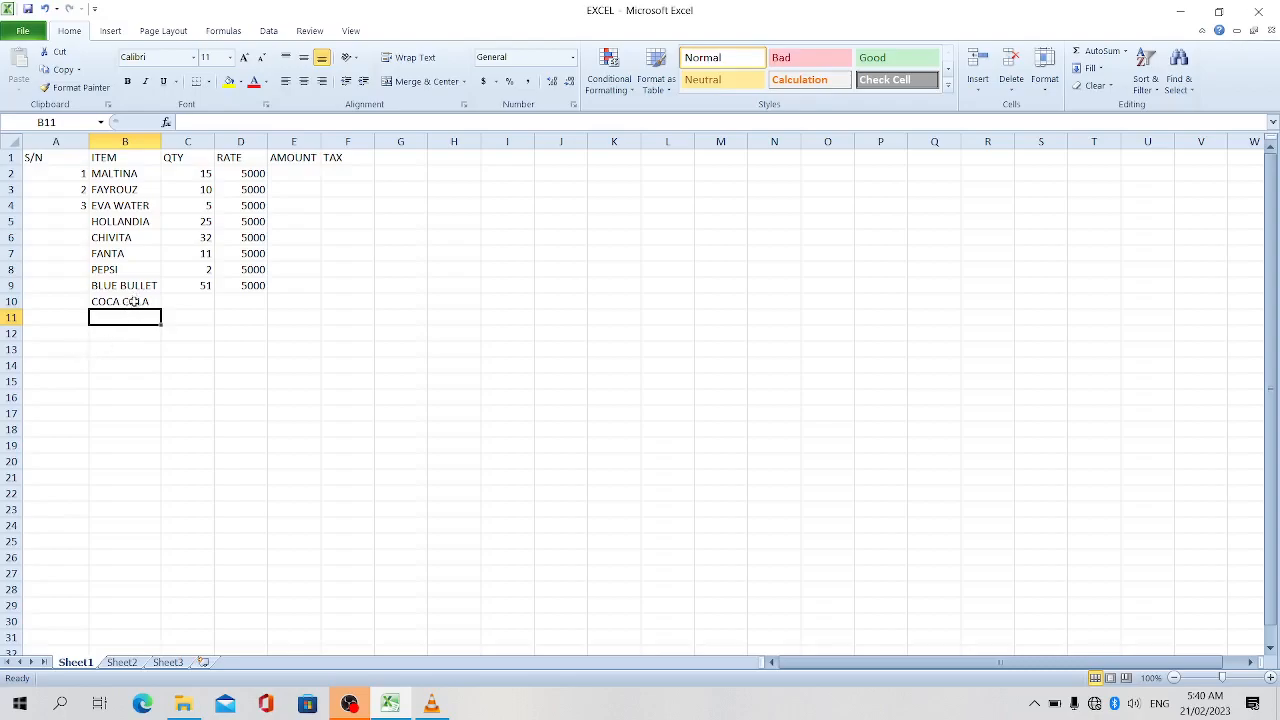
pyautogui.click(137, 301)
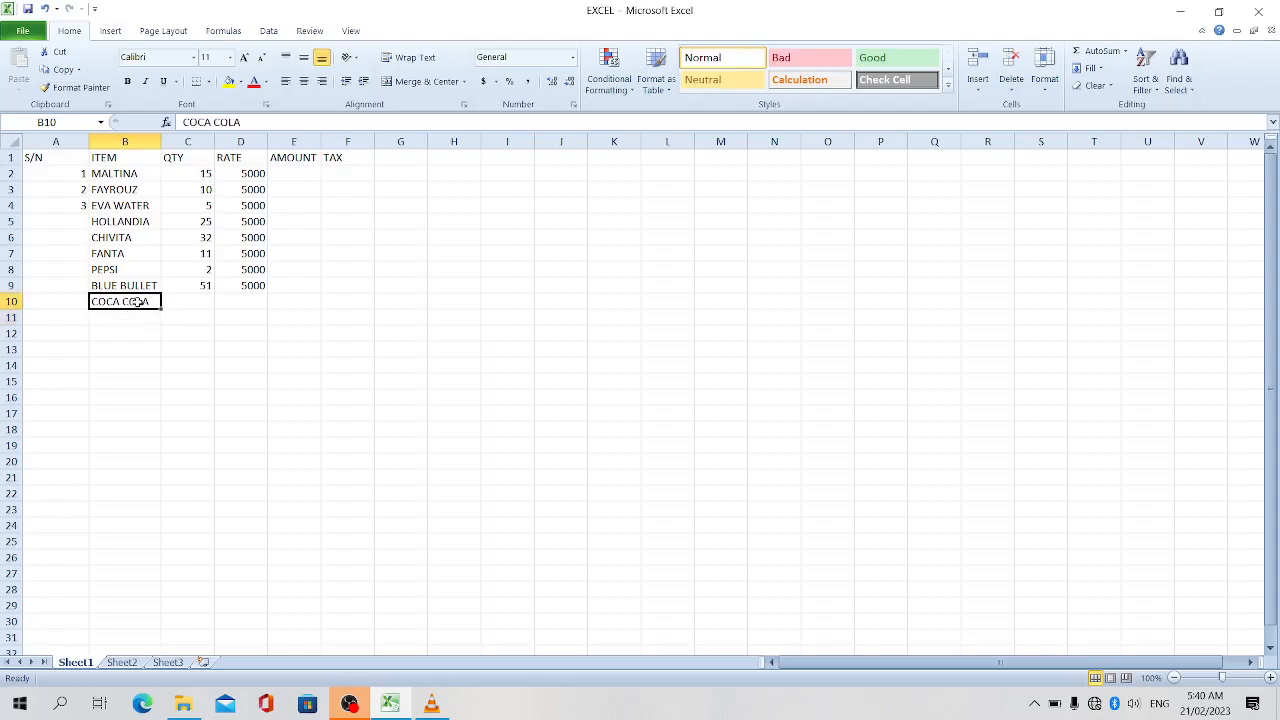
pyautogui.click(128, 325)
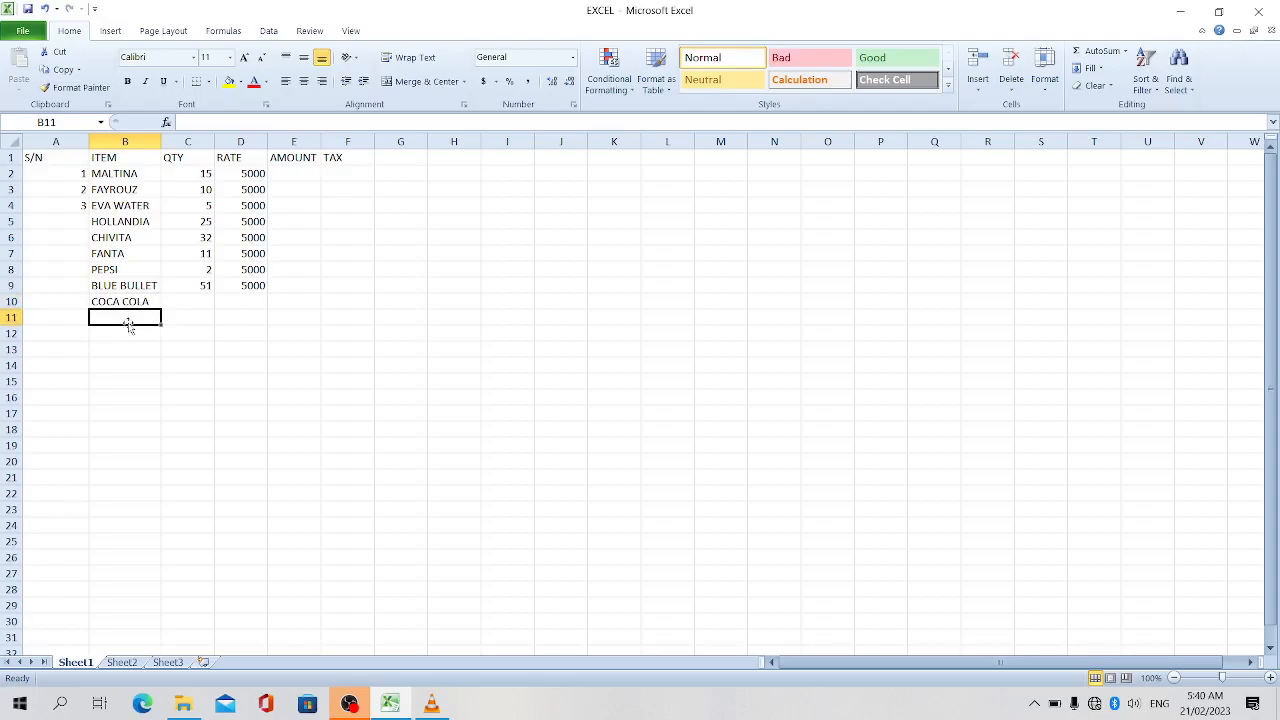
pyautogui.write('SPRITE')
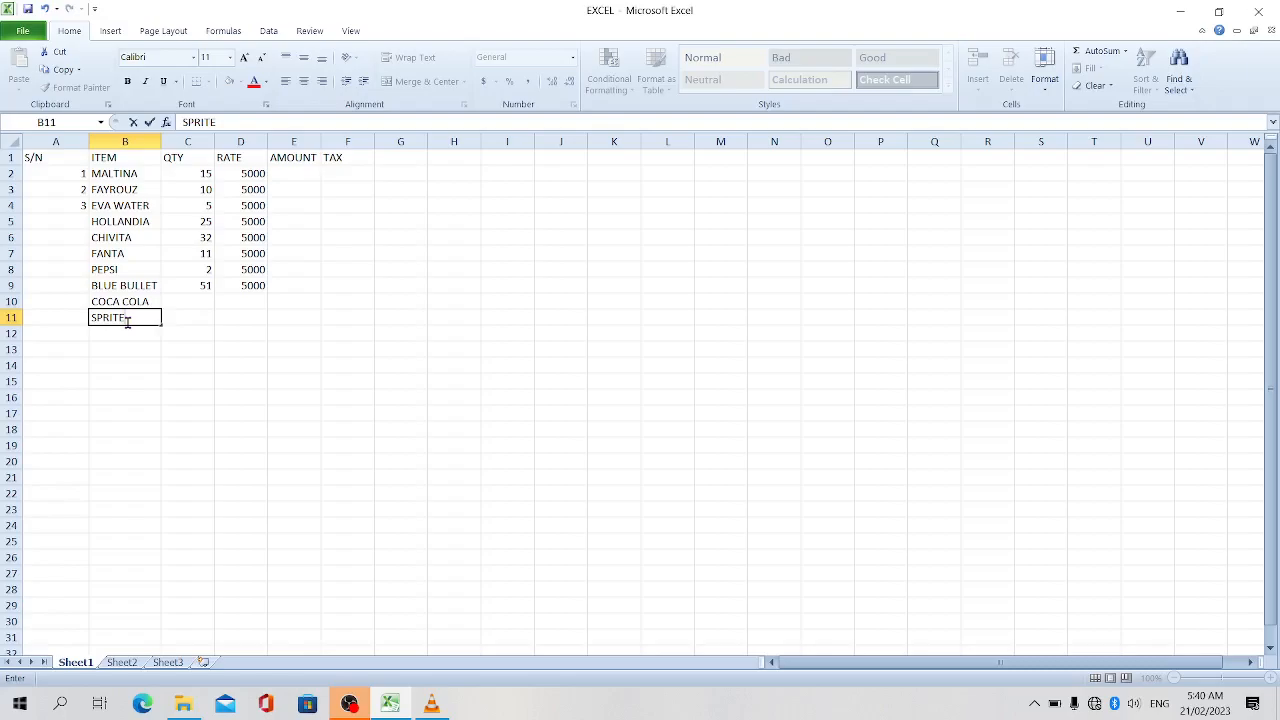
pyautogui.press('Tab')
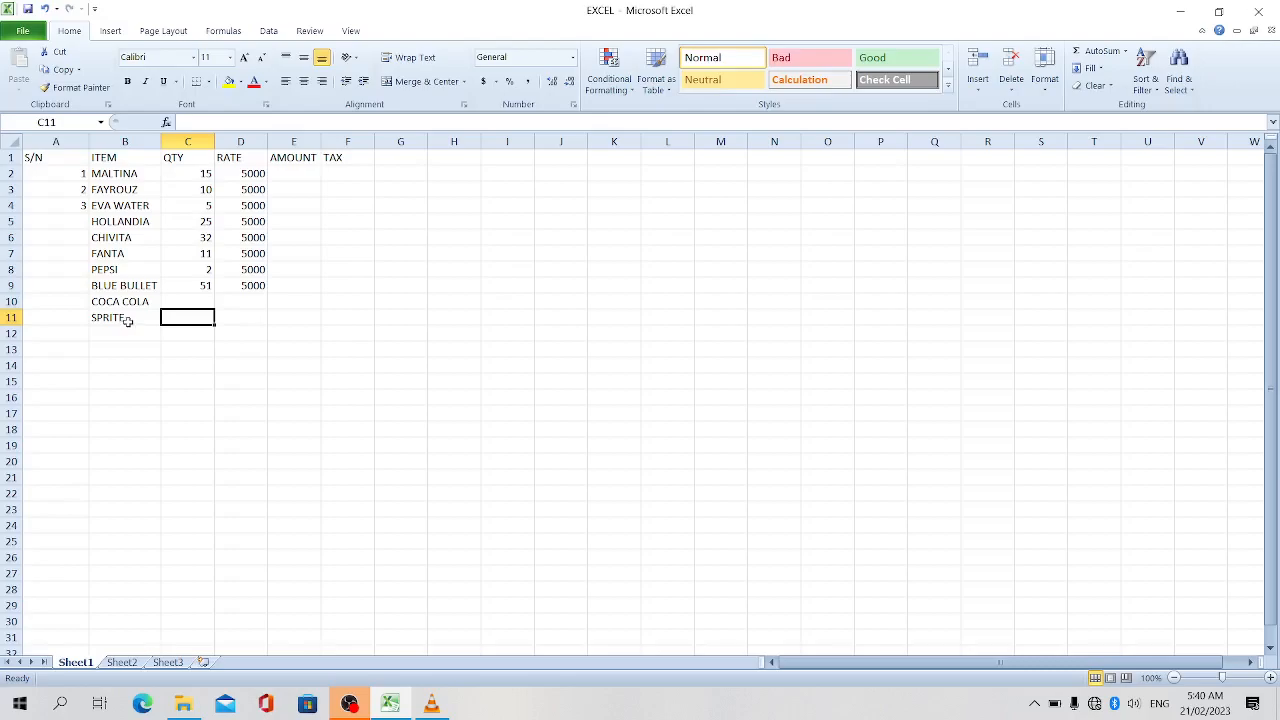
pyautogui.click(128, 318)
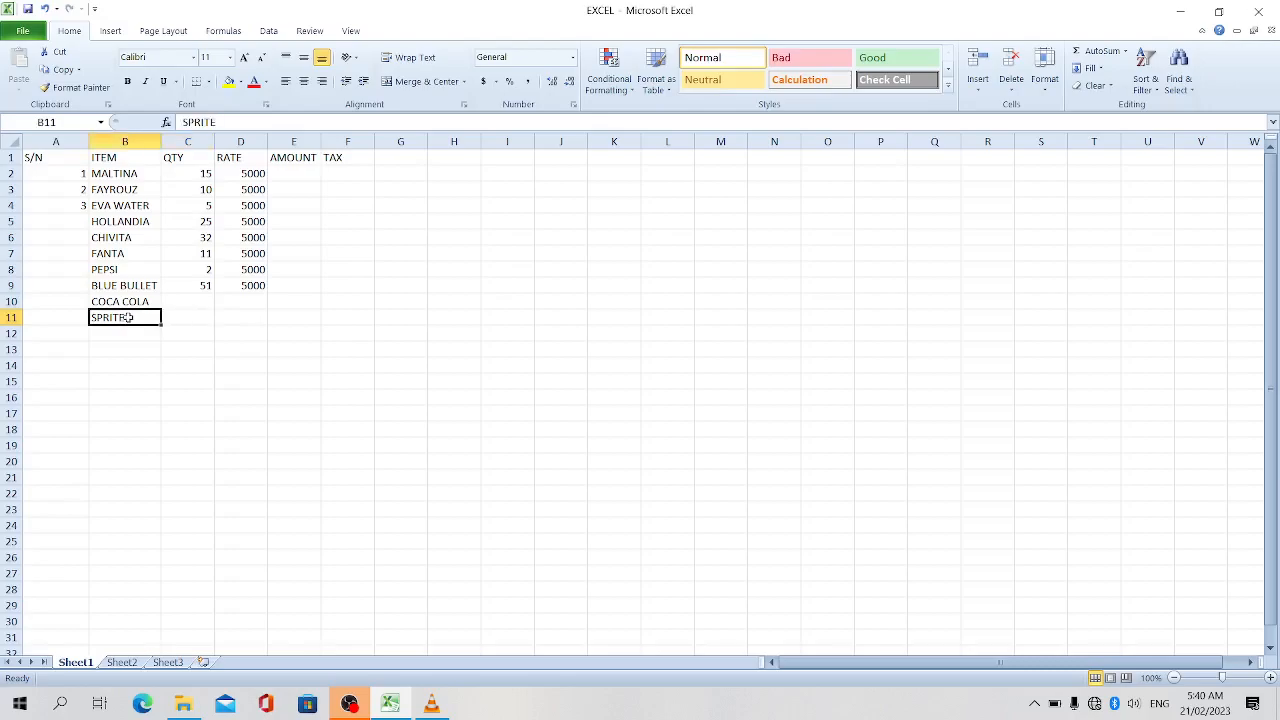
pyautogui.click(184, 318)
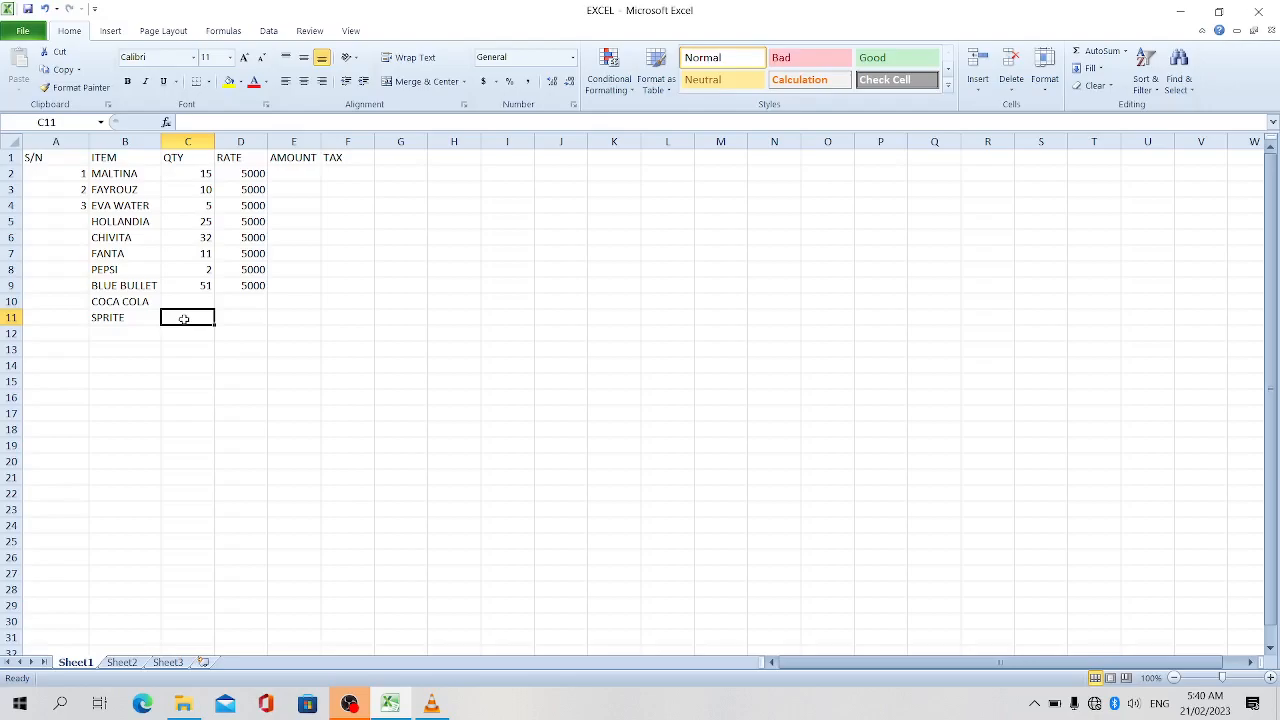
pyautogui.press('Up')
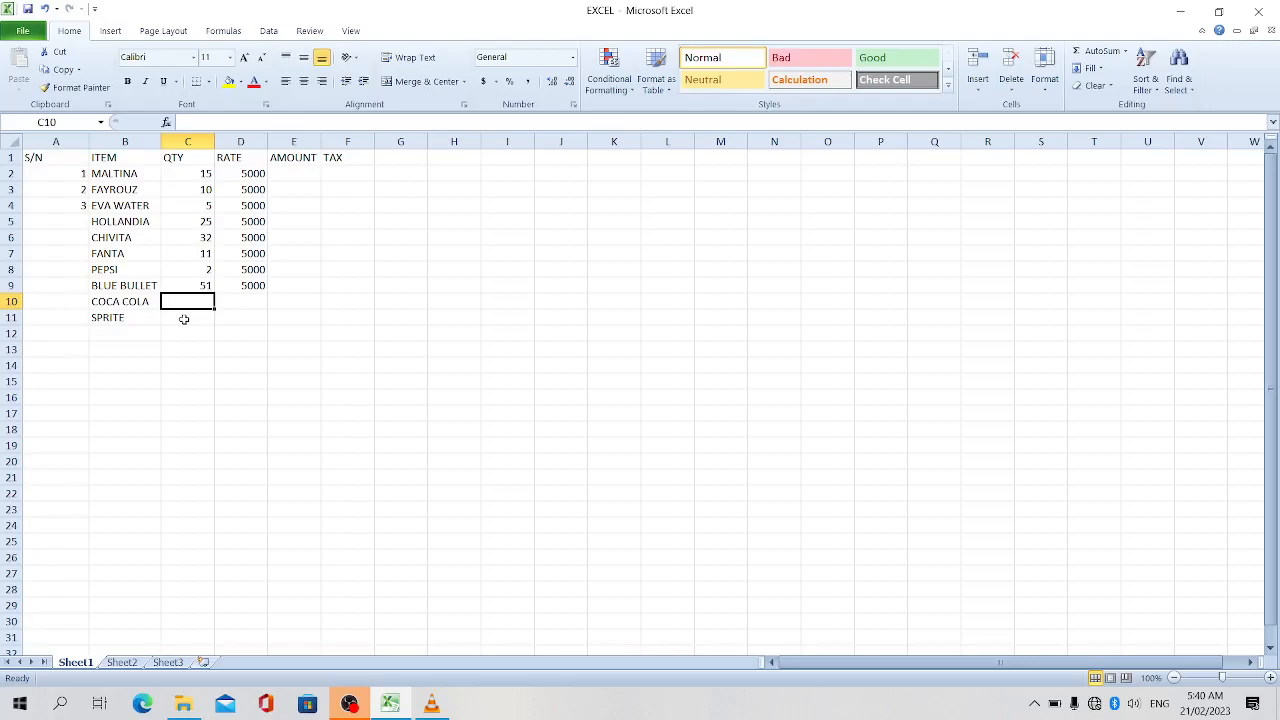
pyautogui.press('Left')
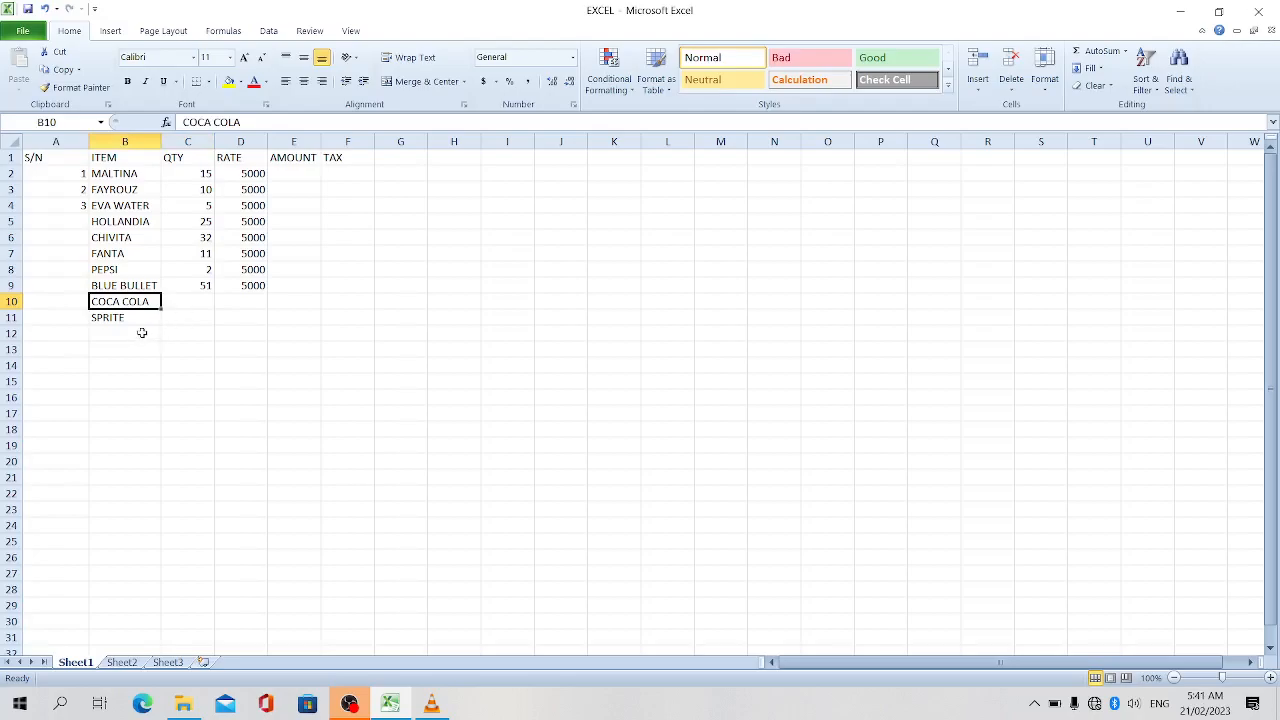
pyautogui.click(140, 319)
# Add AQUAFINA to the ITEM column in cell B12.
pyautogui.click(125, 332)
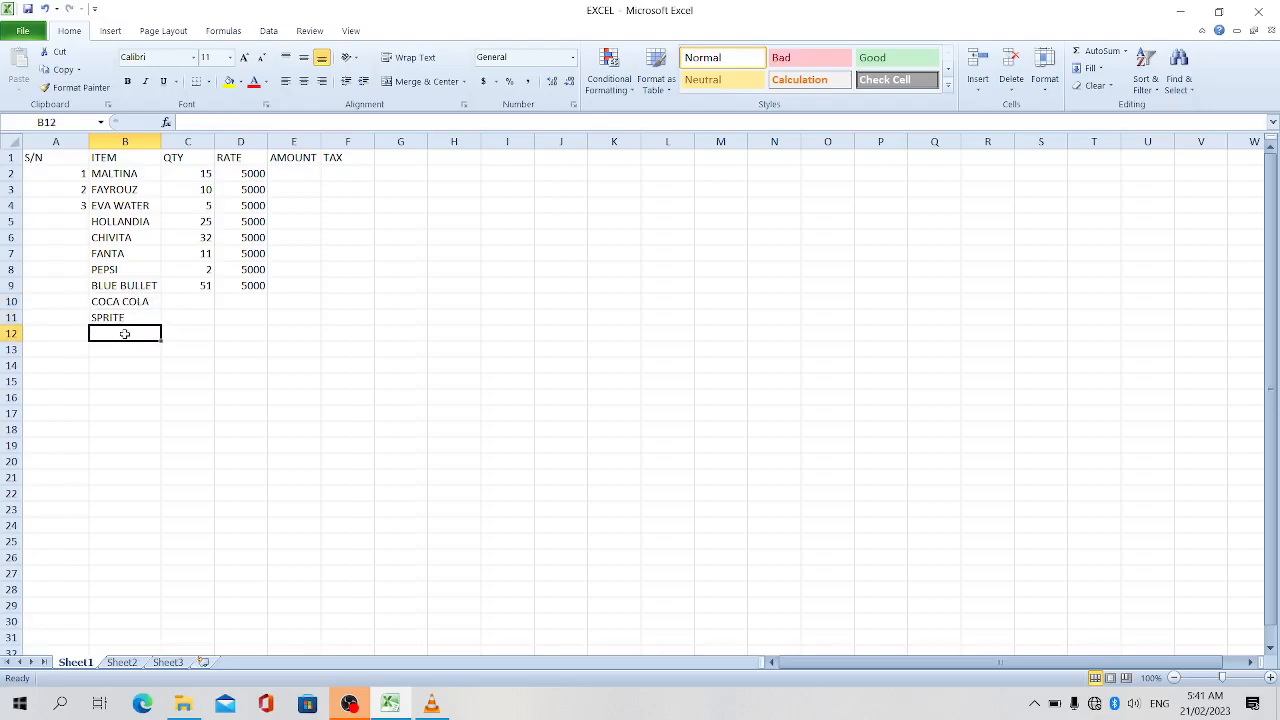
pyautogui.write('AQUAFINA')
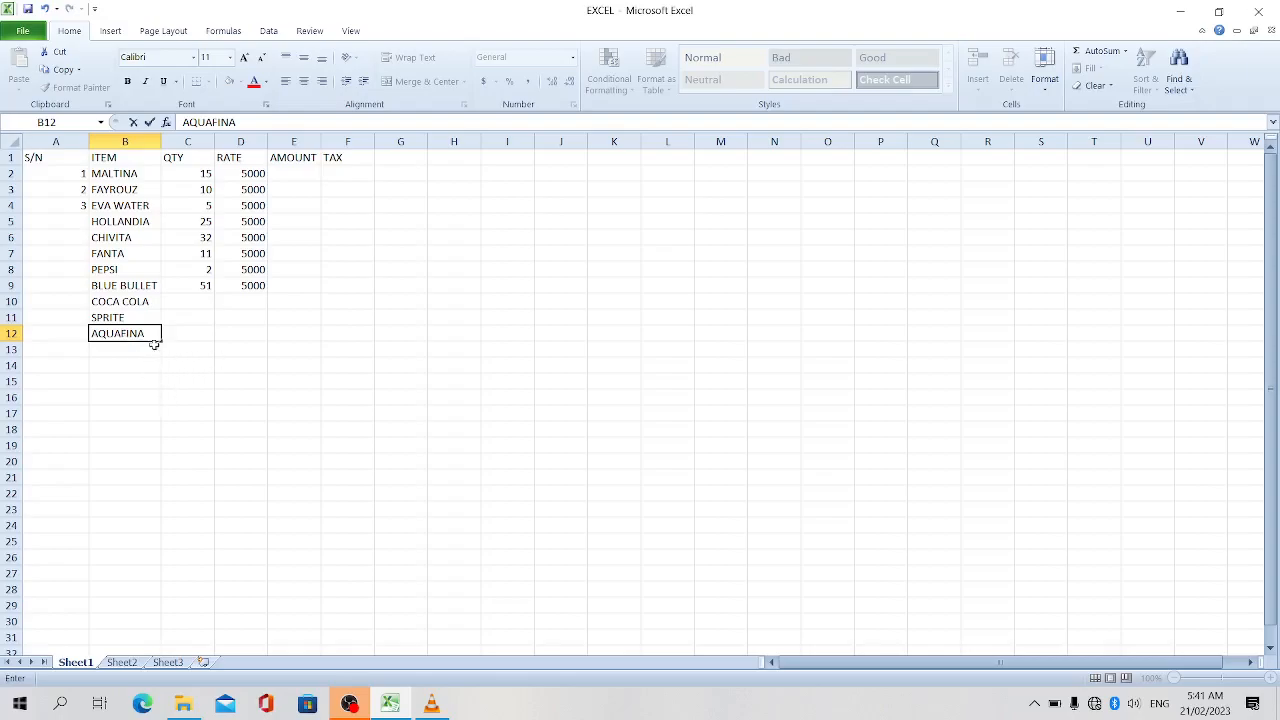
pyautogui.click(248, 332)
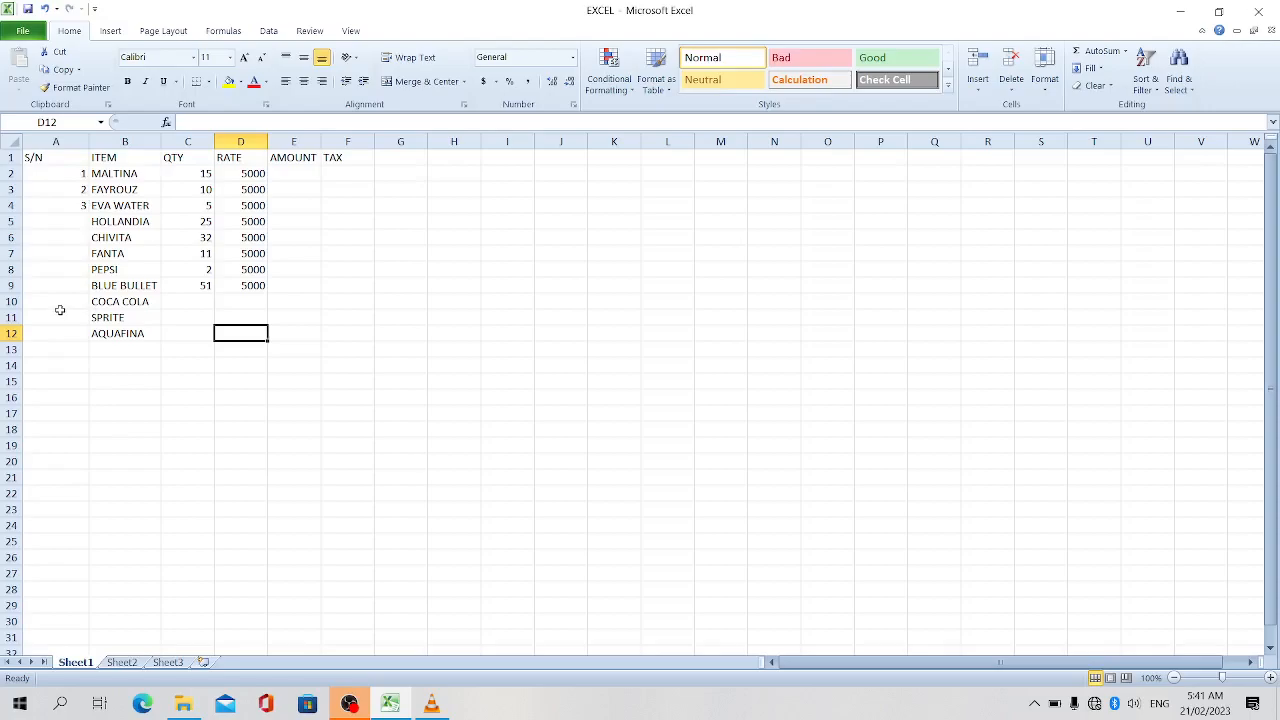
# Extend the S/N series from cells A2:A4 down to A12, numbering the items through 11.
pyautogui.click(63, 170)
pyautogui.moveTo(63, 170); pyautogui.dragTo(61, 203)
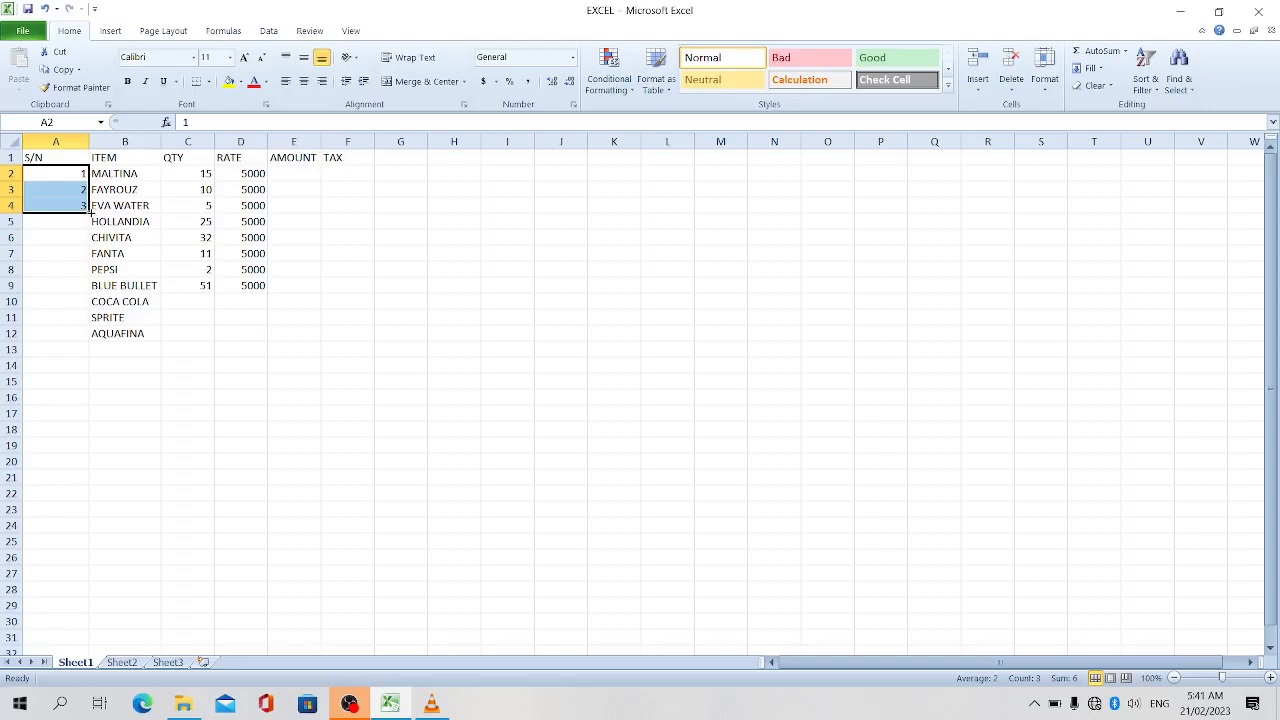
pyautogui.moveTo(90, 209); pyautogui.dragTo(82, 340)
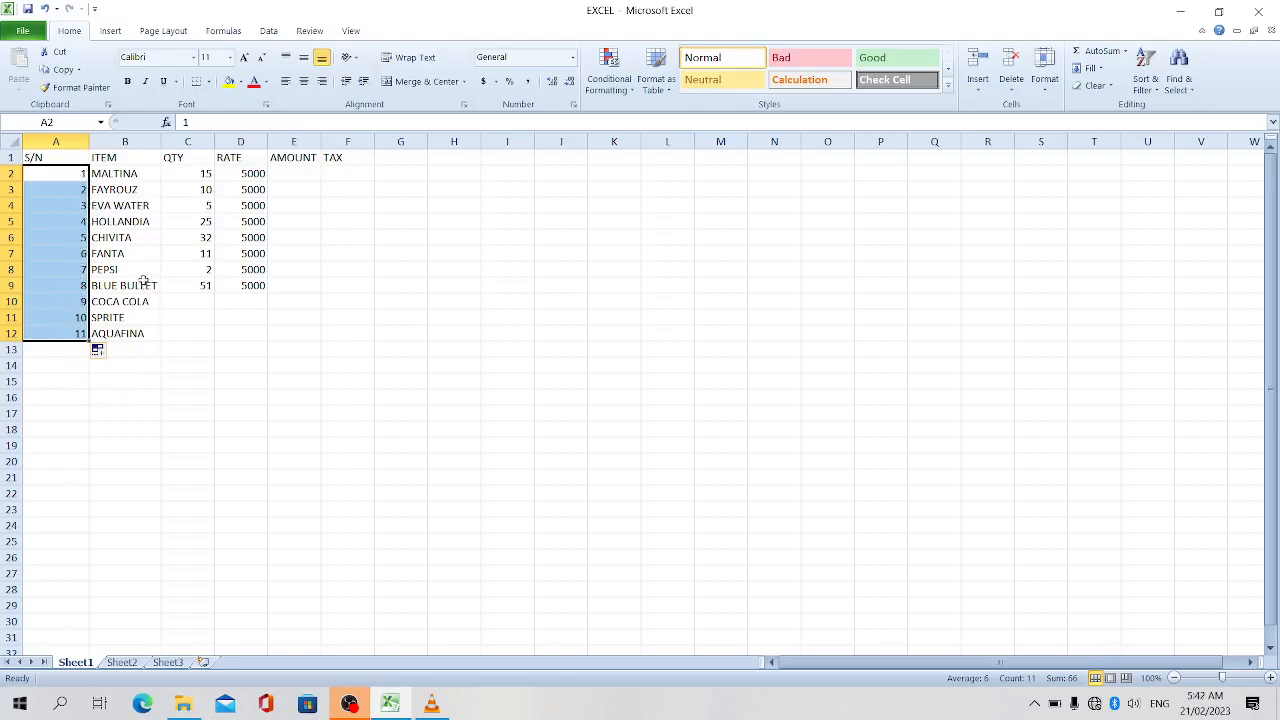
pyautogui.click(179, 398)
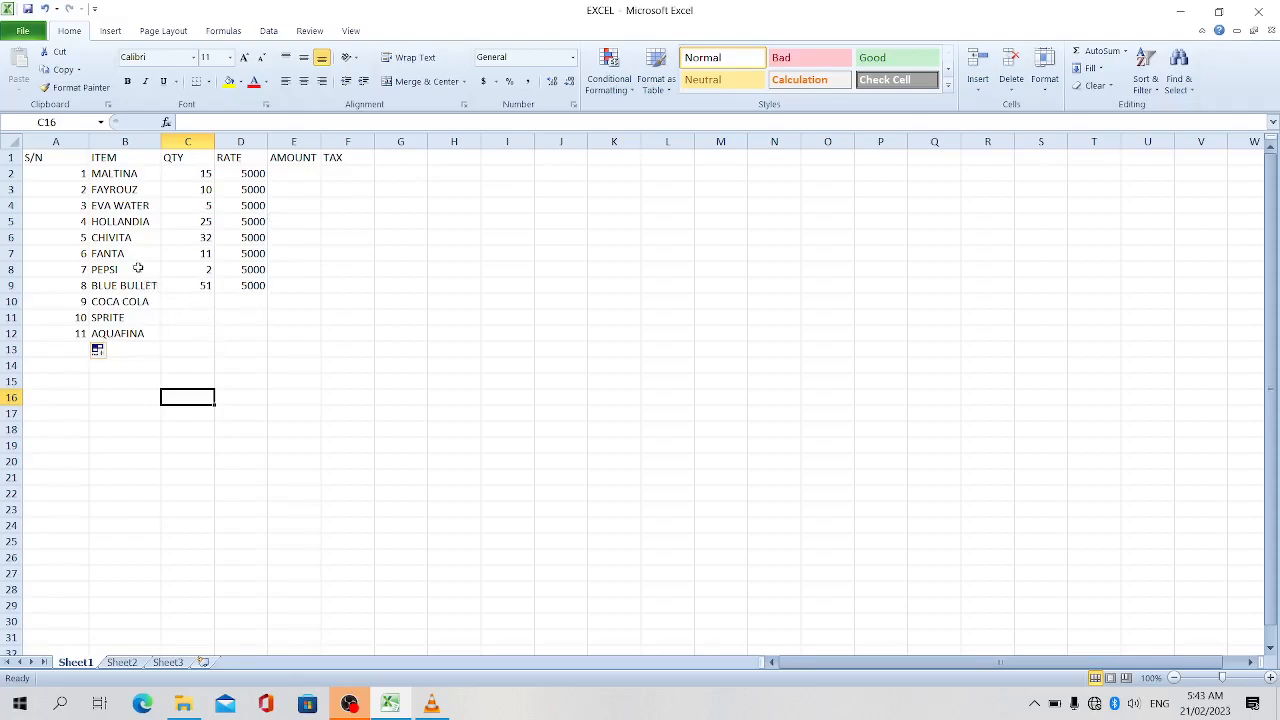
# Copy the EVA WATER quantity from C4 into the COCA COLA quantity cell C10.
pyautogui.click(195, 207)
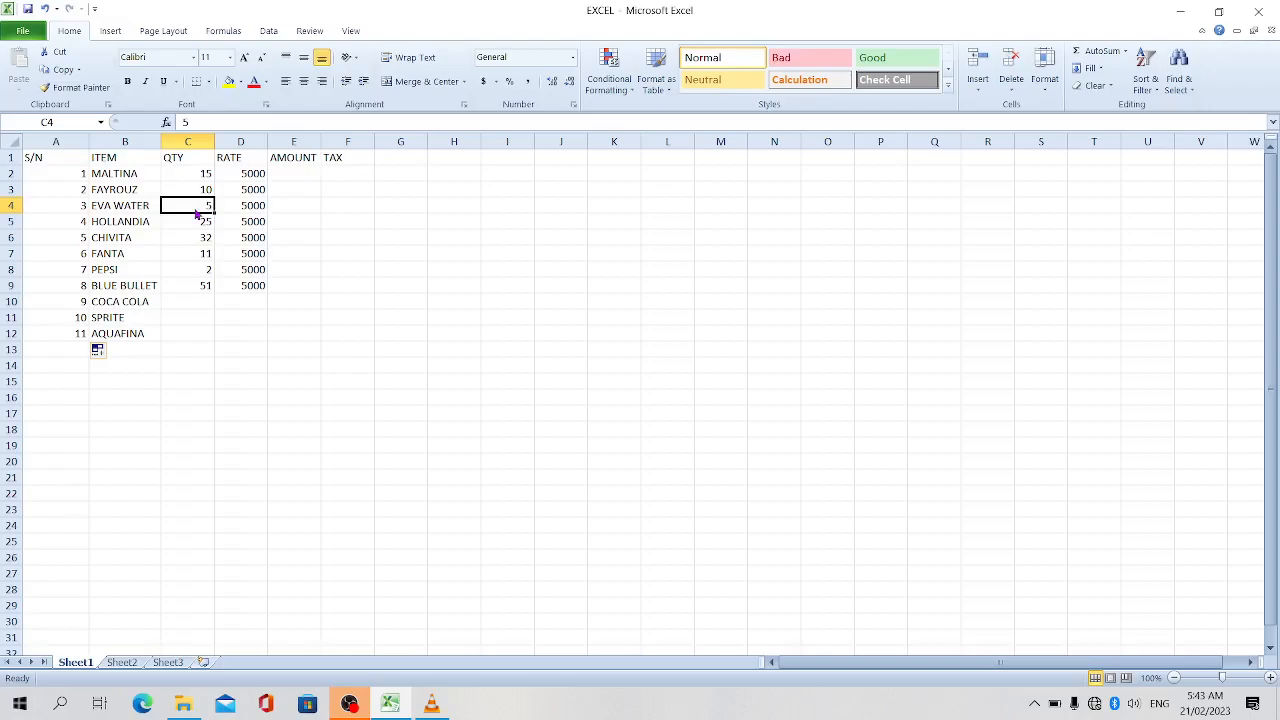
pyautogui.hotkey('ctrl', 'c')
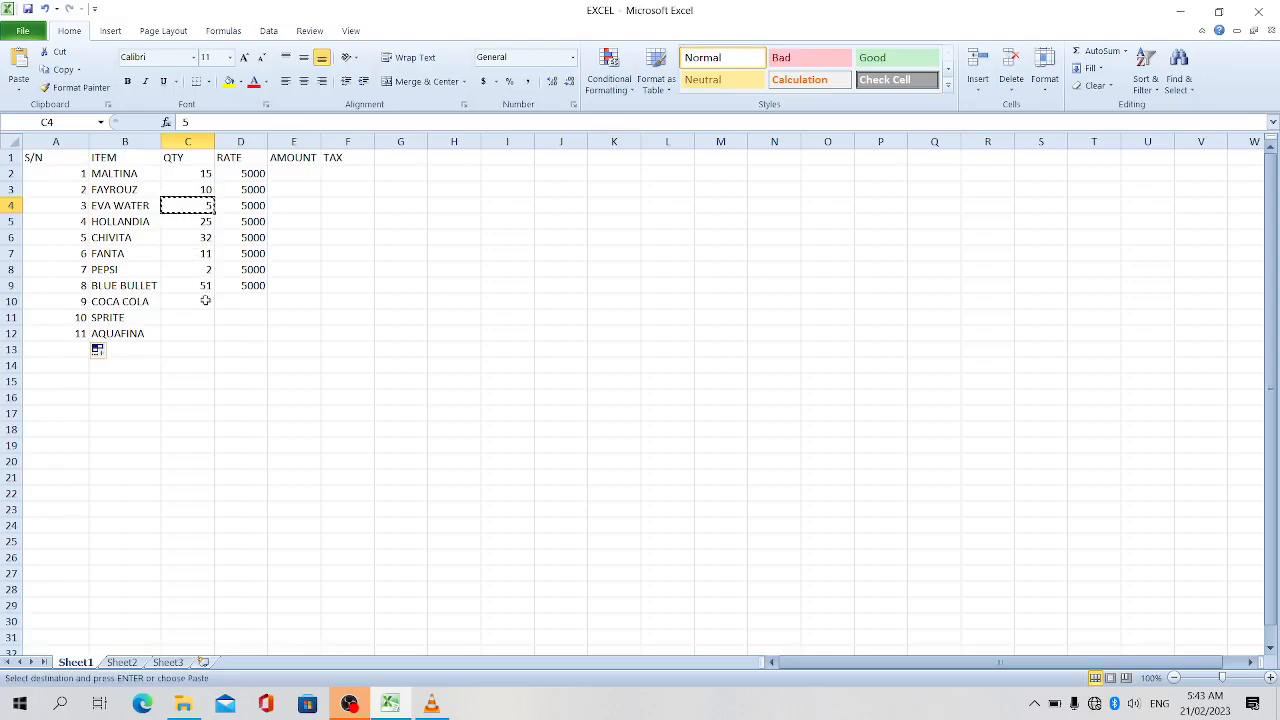
pyautogui.click(180, 299)
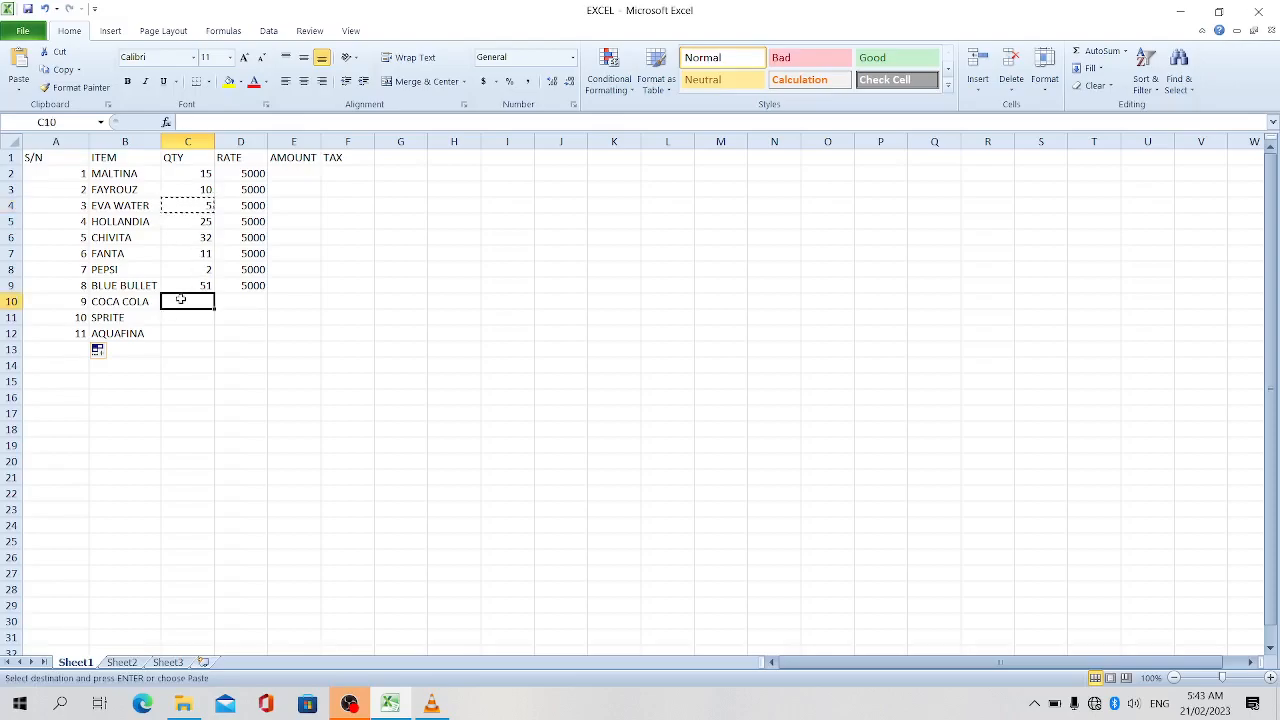
pyautogui.hotkey('ctrl', 'v')
pyautogui.doubleClick(297, 300)
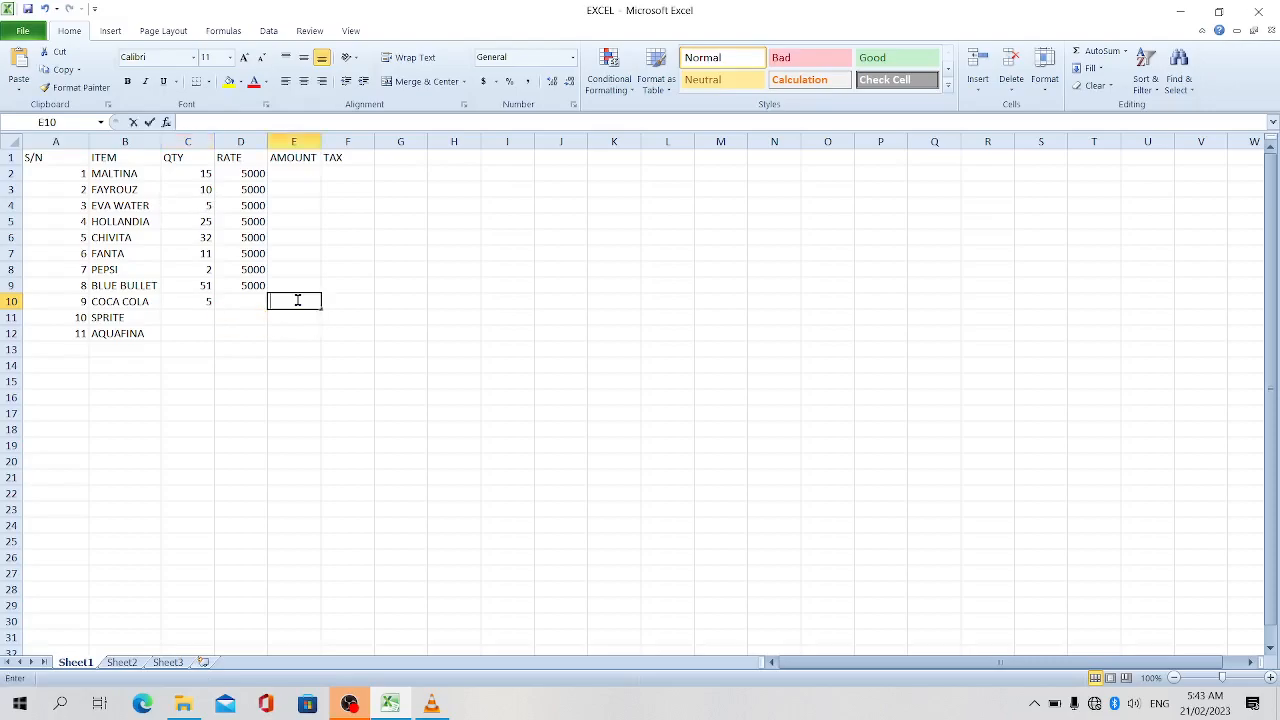
pyautogui.click(258, 364)
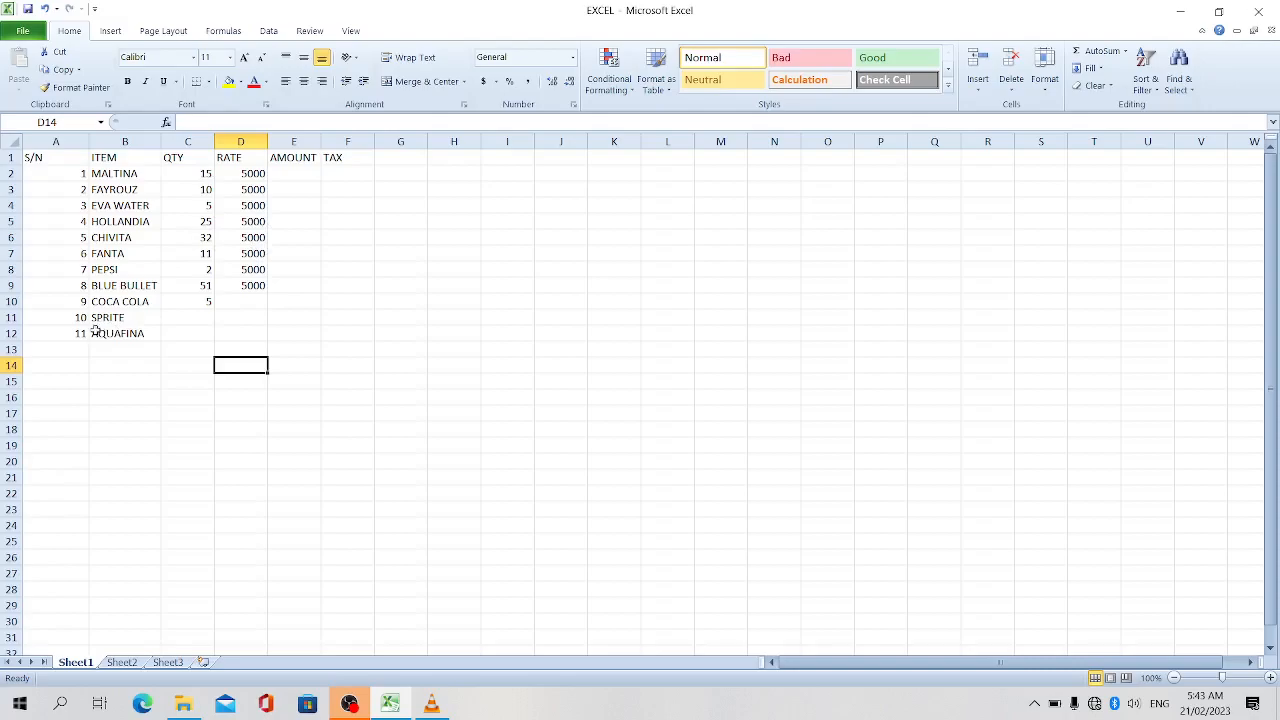
# Copy the HOLLANDIA quantity from C5 into the SPRITE quantity cell C11.
pyautogui.click(200, 316)
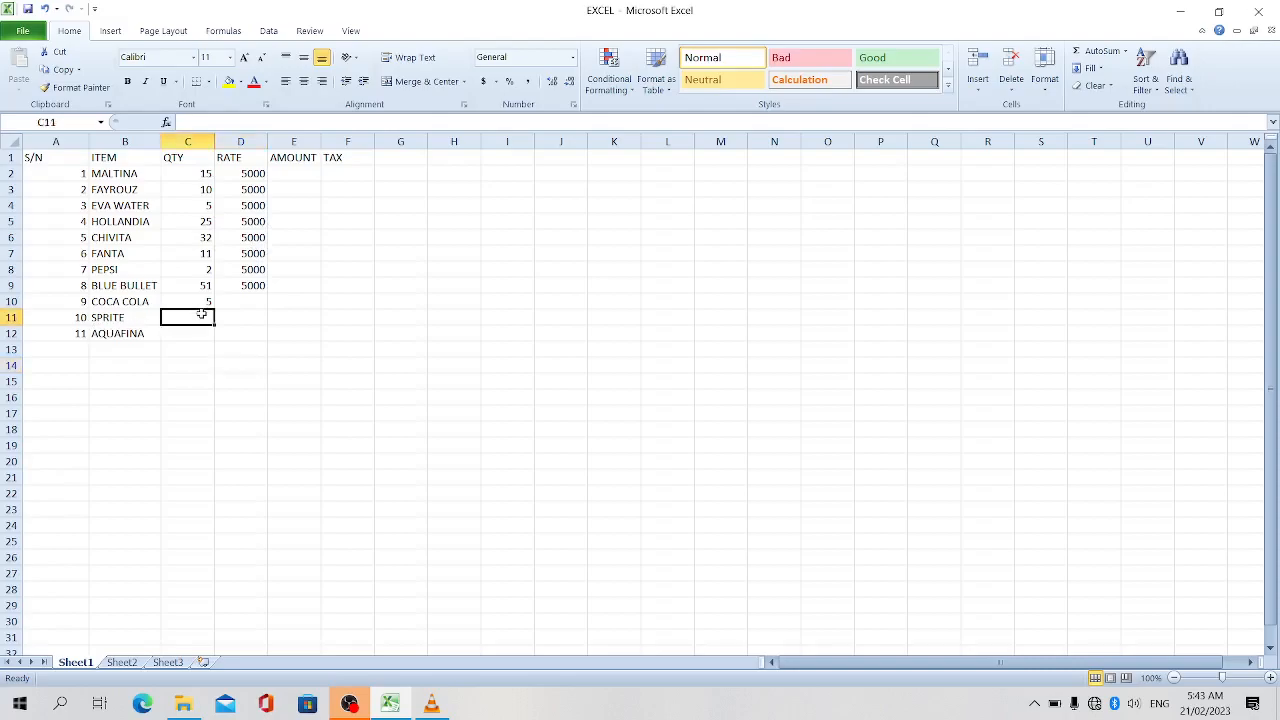
pyautogui.click(200, 220)
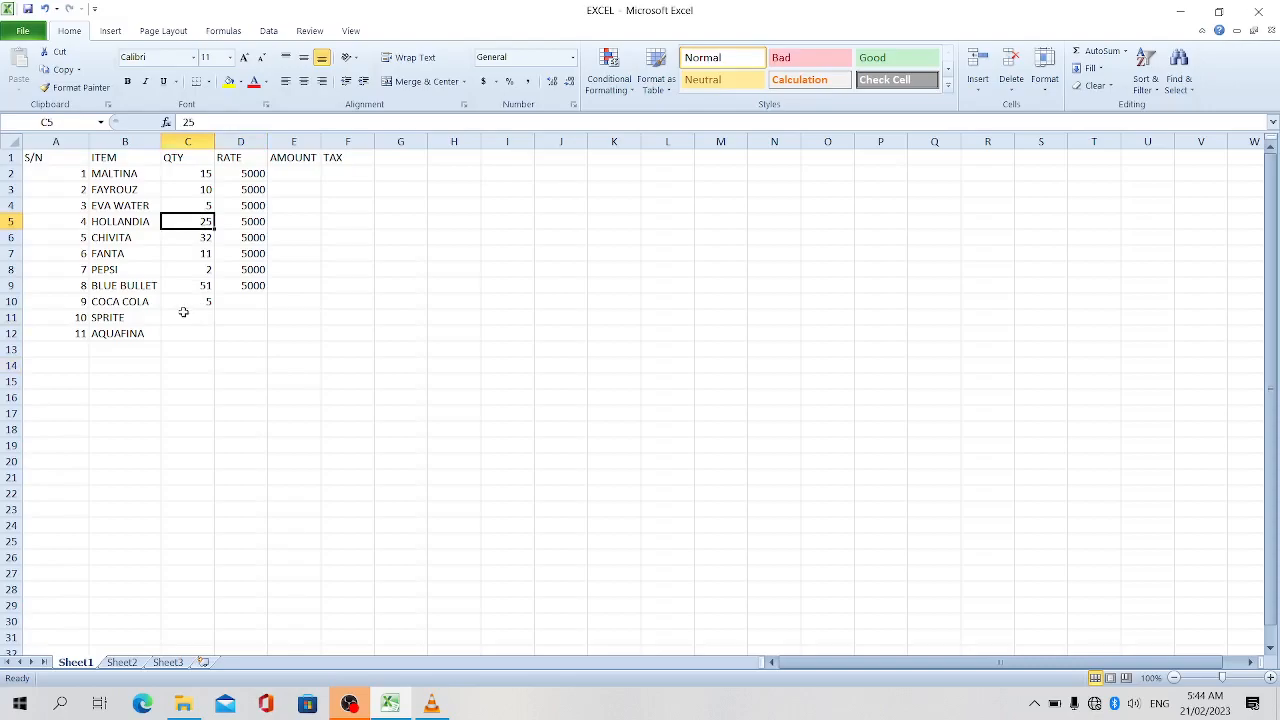
pyautogui.click(68, 75)
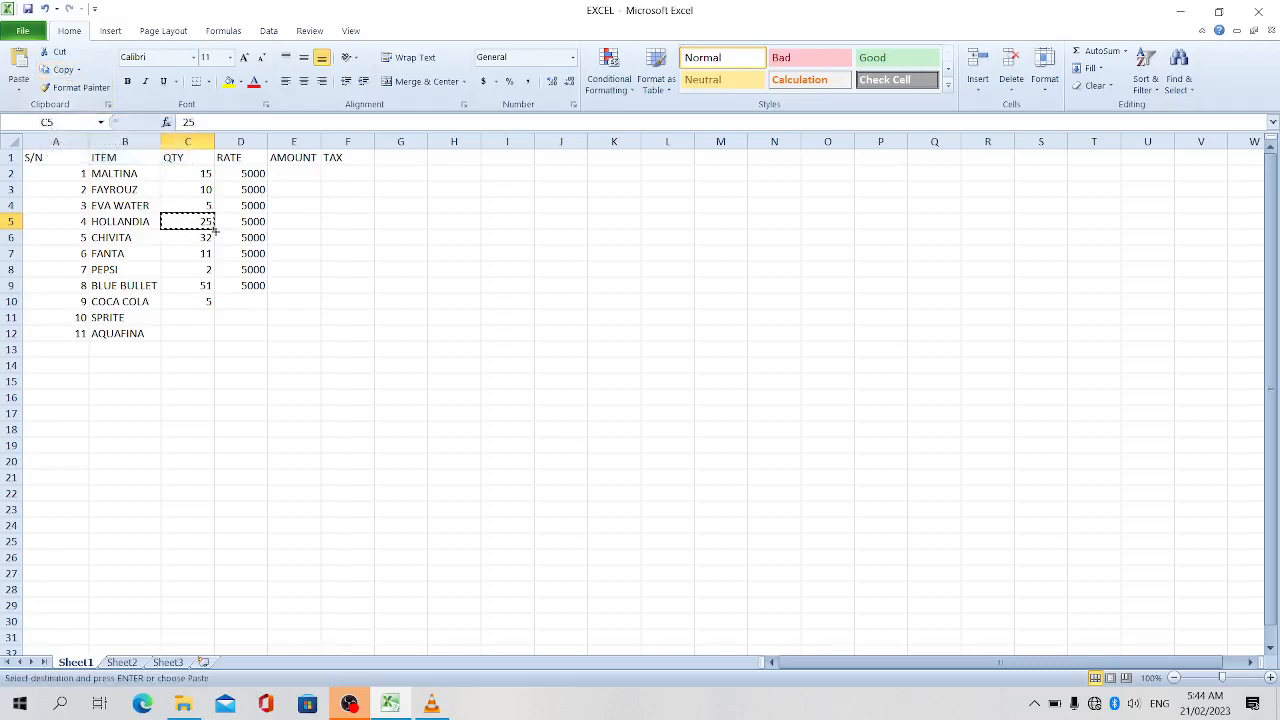
pyautogui.click(193, 318)
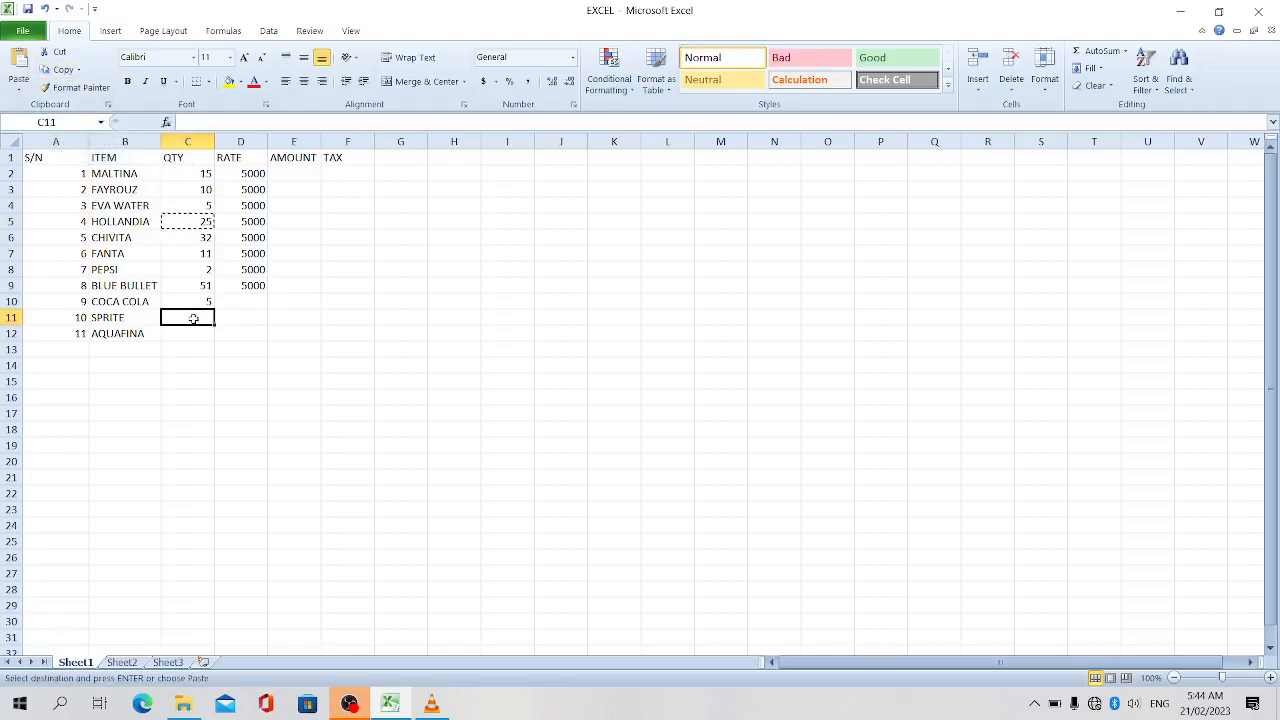
pyautogui.click(22, 85)
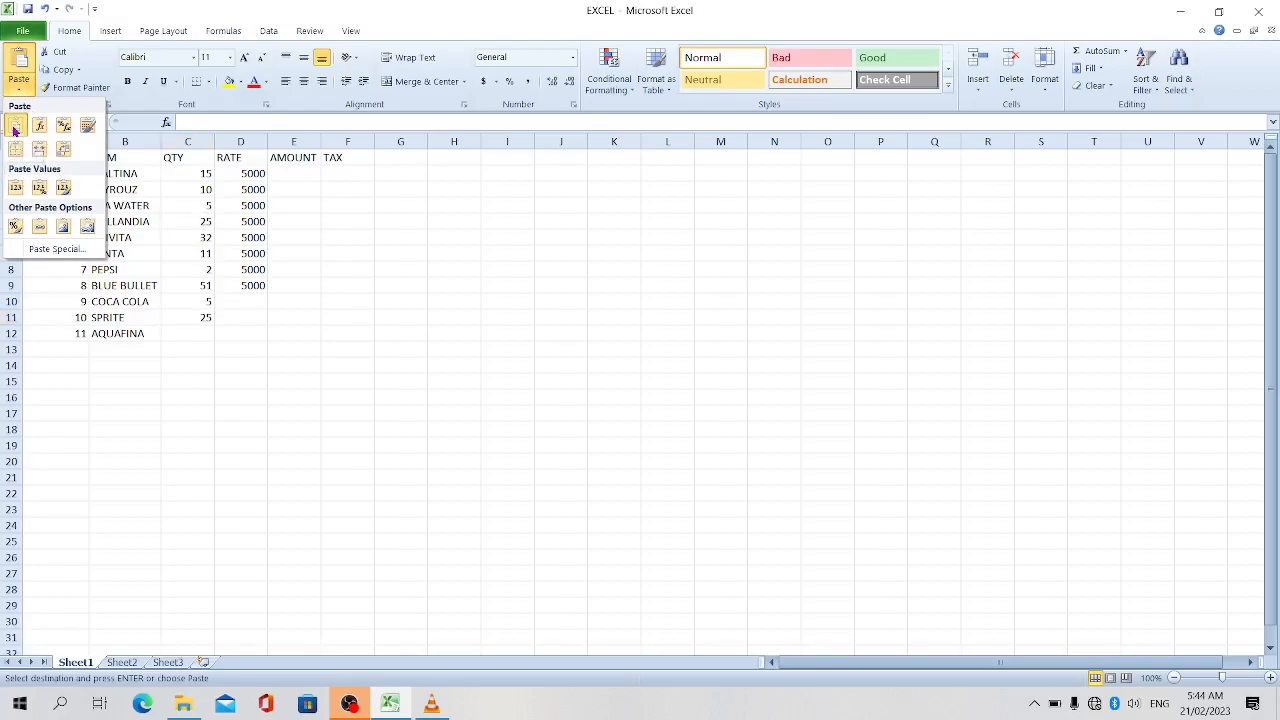
pyautogui.click(14, 128)
pyautogui.click(287, 445)
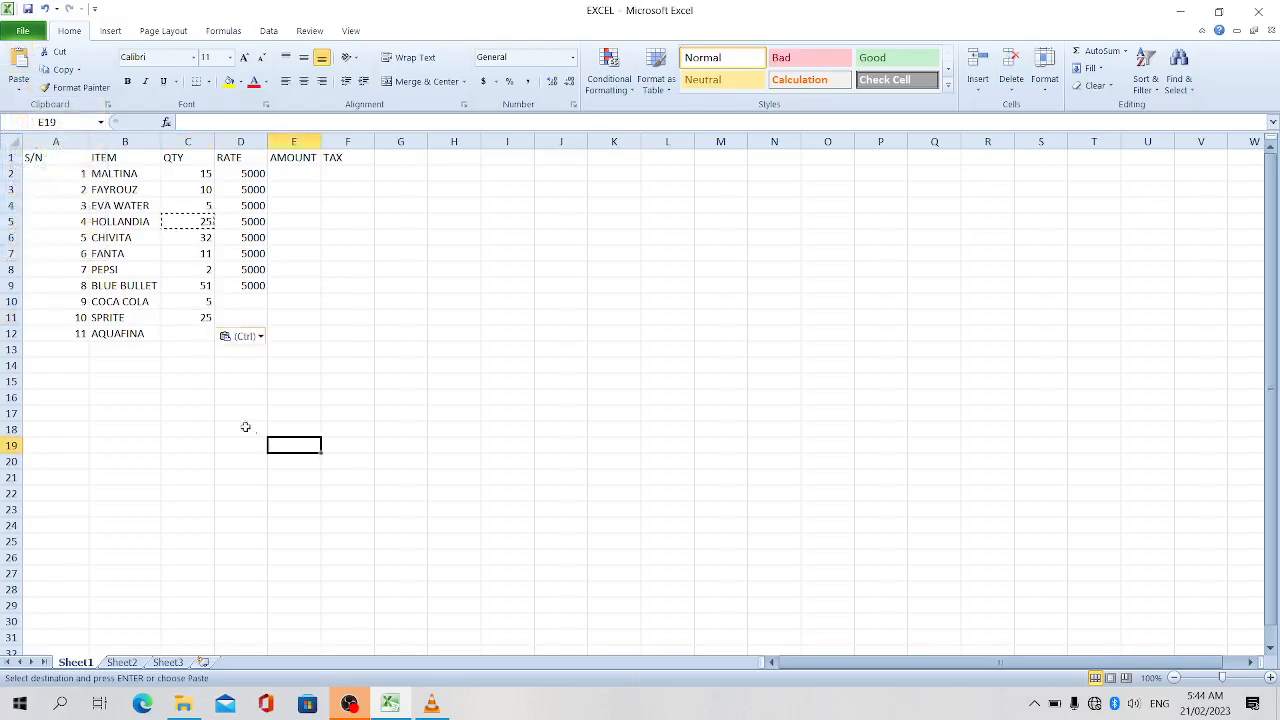
pyautogui.doubleClick(188, 366)
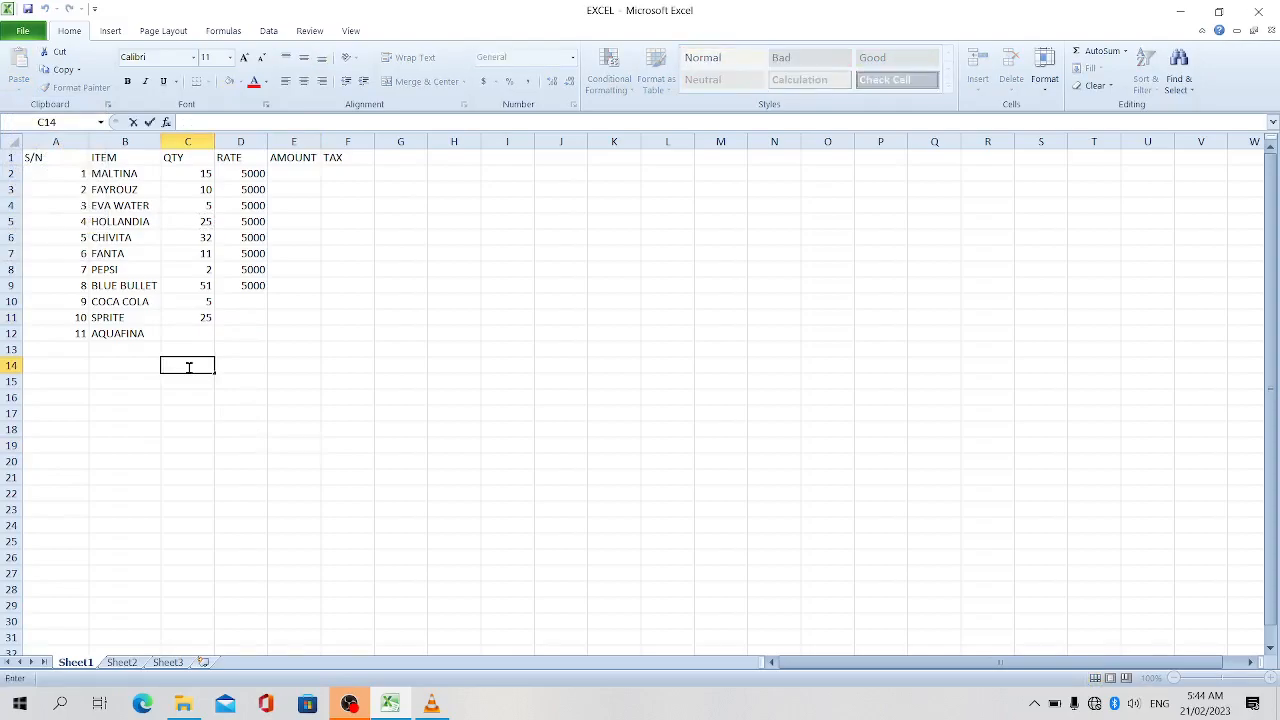
# Copy the PEPSI quantity from C8 into the AQUAFINA quantity cell C12 and end the copy mode.
pyautogui.click(200, 331)
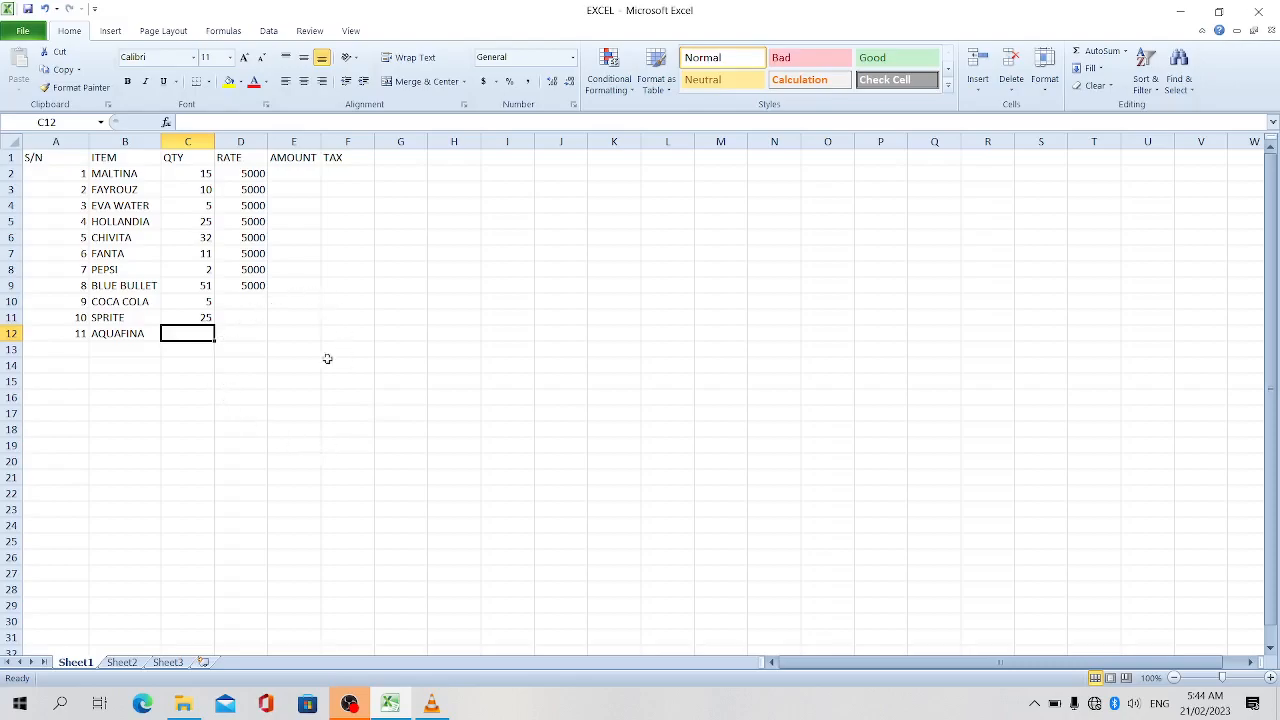
pyautogui.click(196, 270)
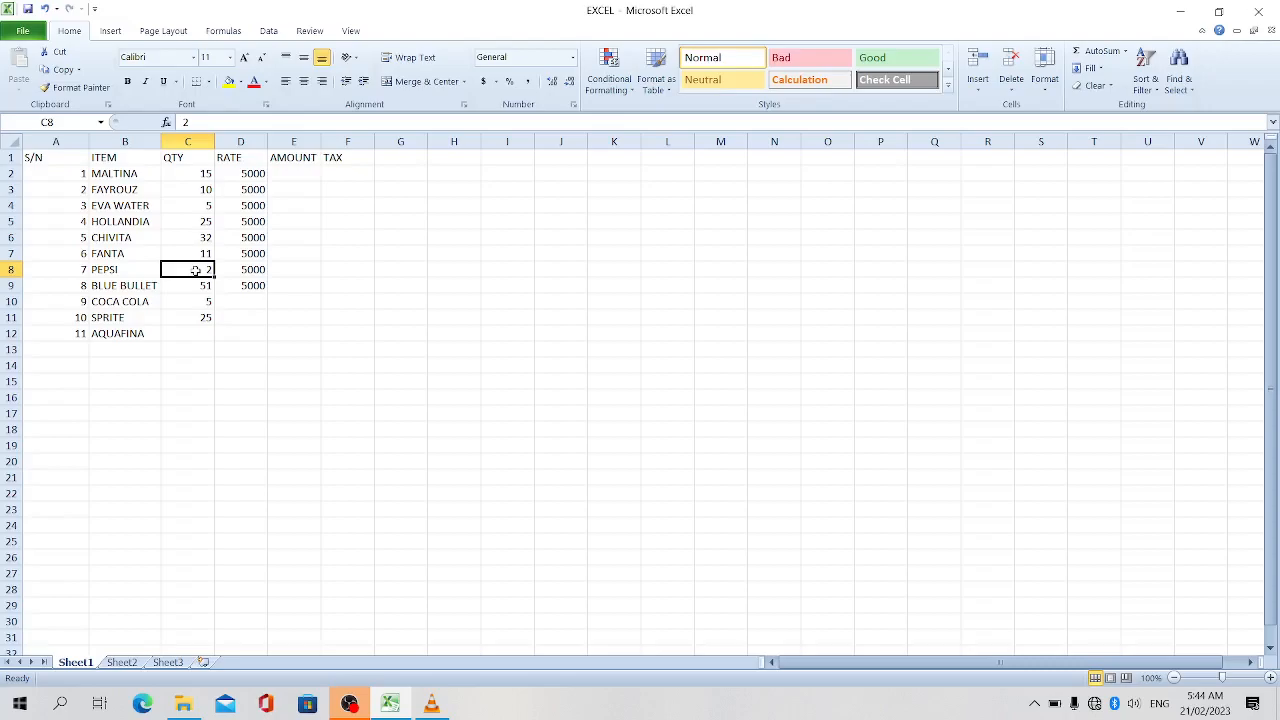
pyautogui.hotkey('ctrl', 'c')
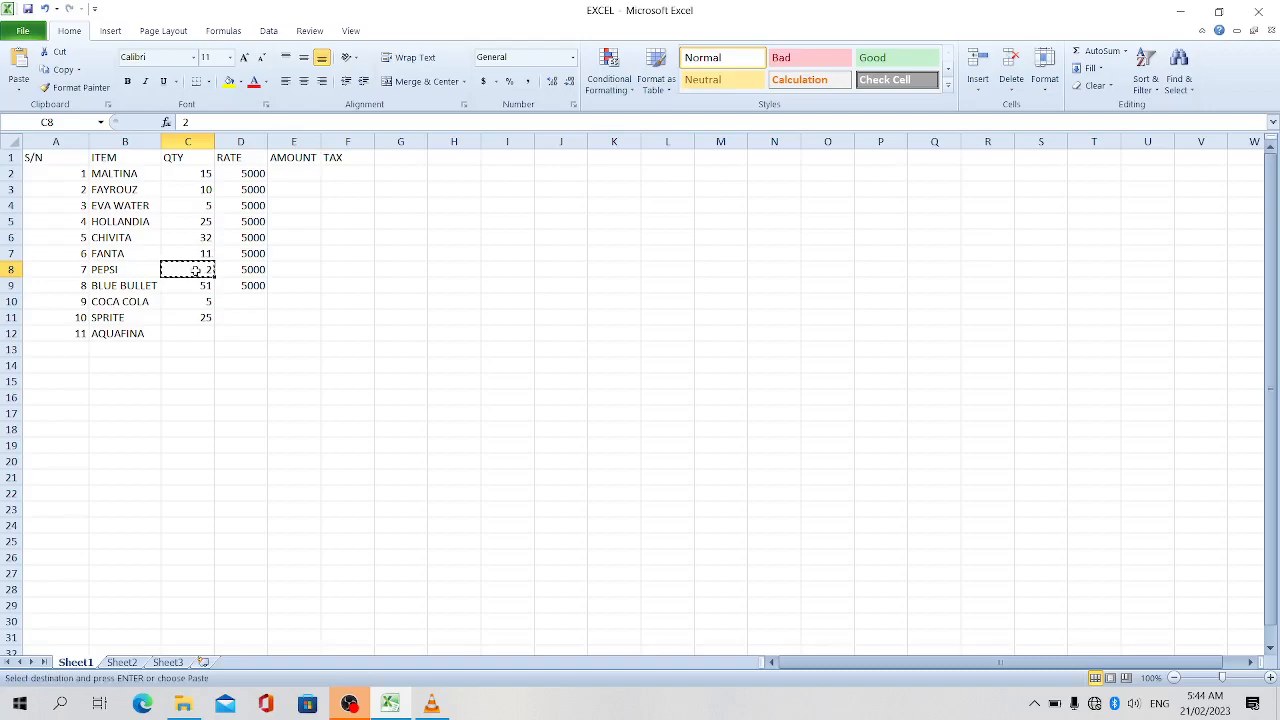
pyautogui.click(201, 336)
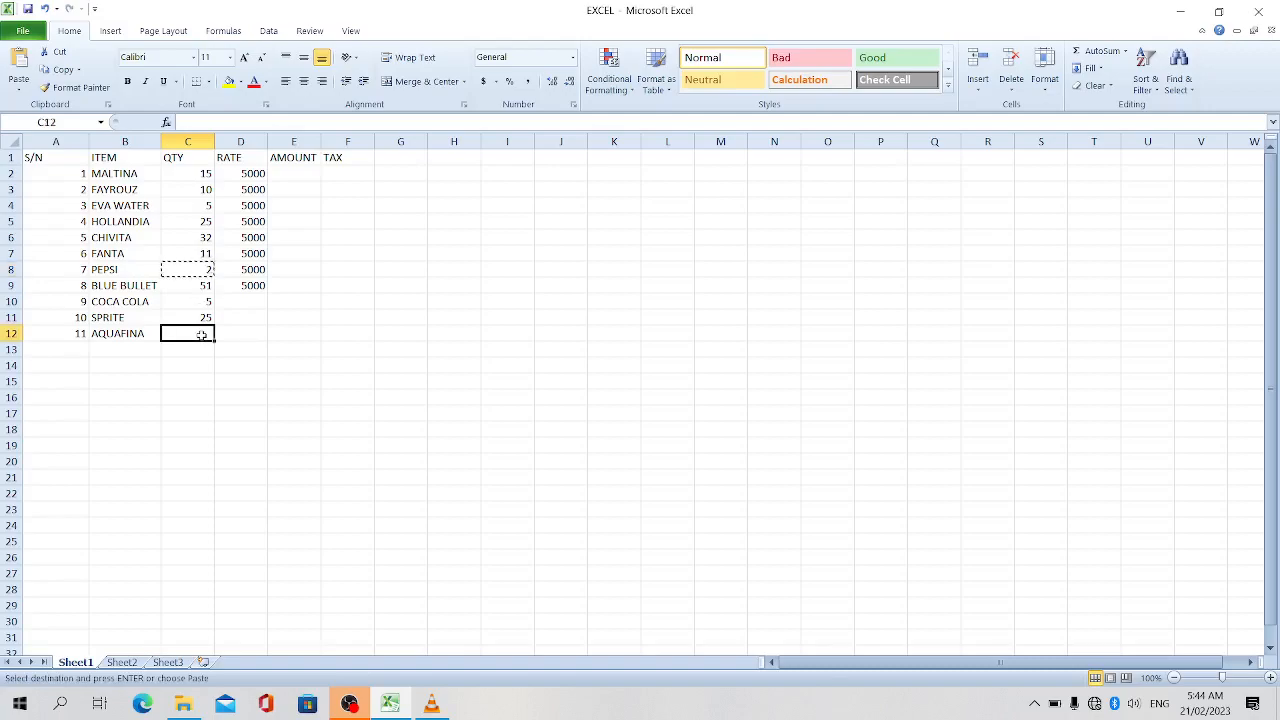
pyautogui.hotkey('ctrl', 'v')
pyautogui.press('Escape')
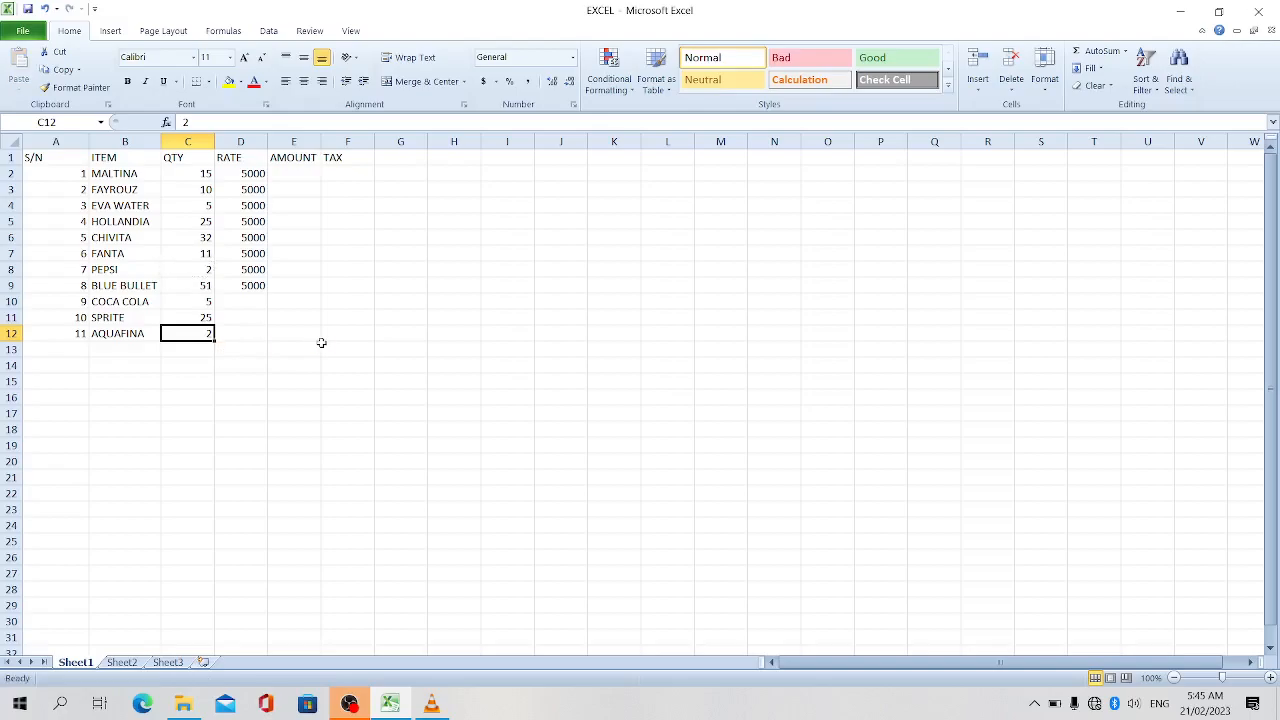
pyautogui.click(339, 316)
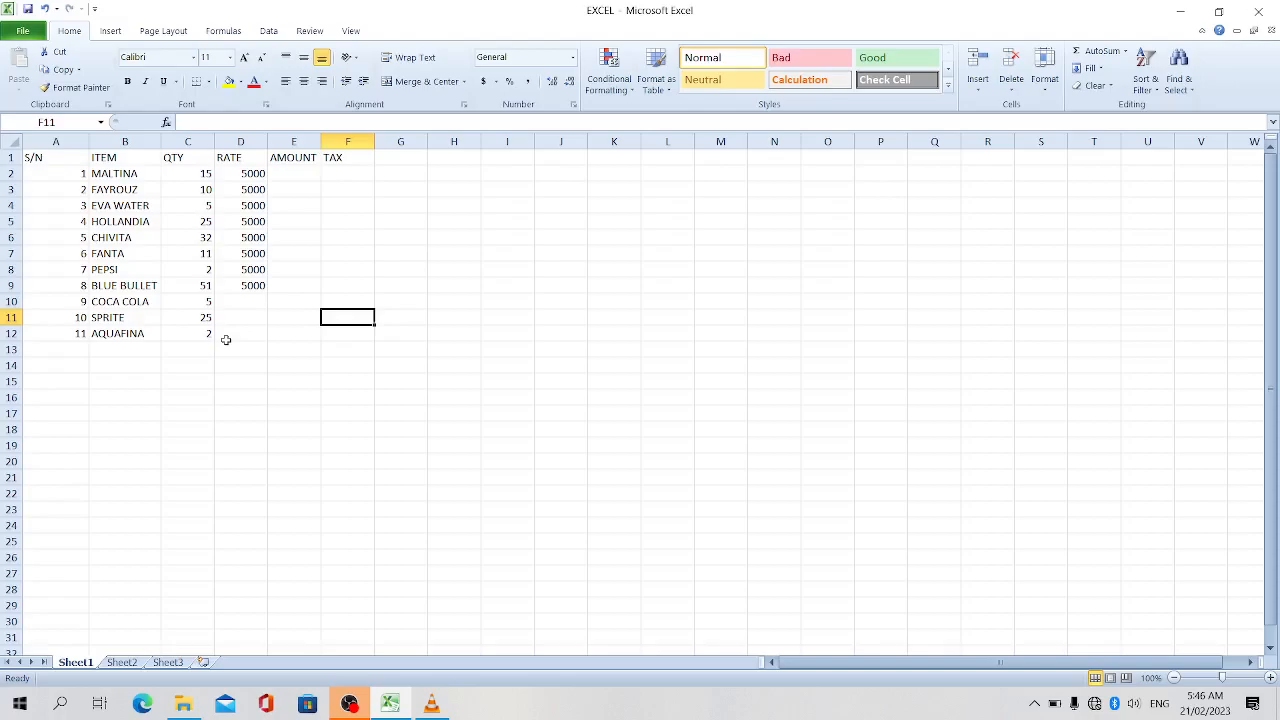
# Move the BLUE BULLET rate from D9 into the AQUAFINA rate cell D12.
pyautogui.click(244, 287)
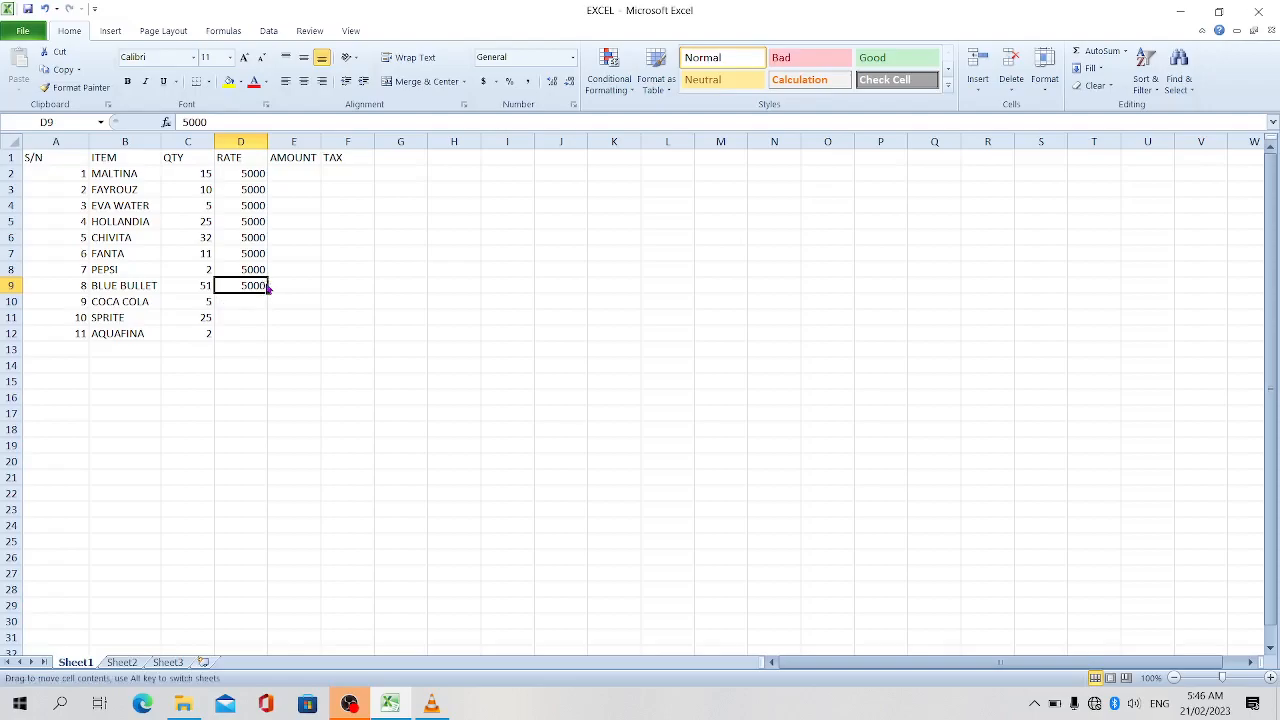
pyautogui.moveTo(267, 288); pyautogui.dragTo(251, 333)
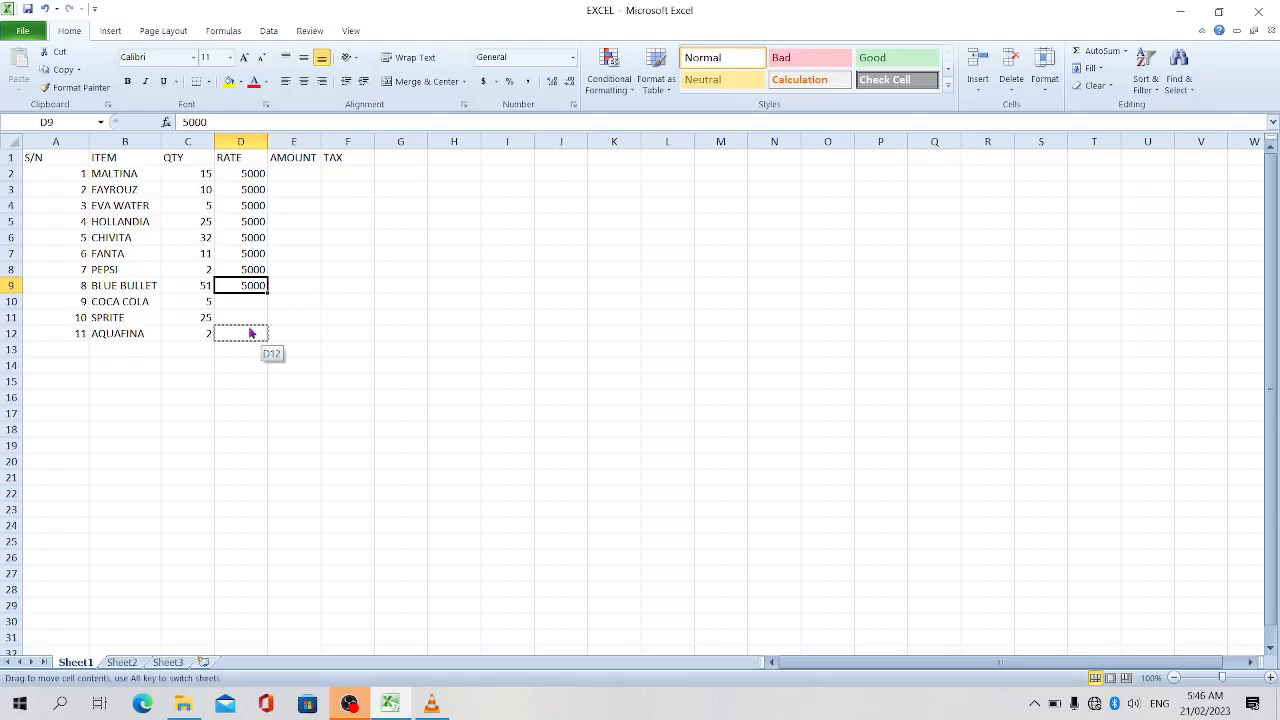
pyautogui.moveTo(251, 333); pyautogui.dragTo(251, 331)
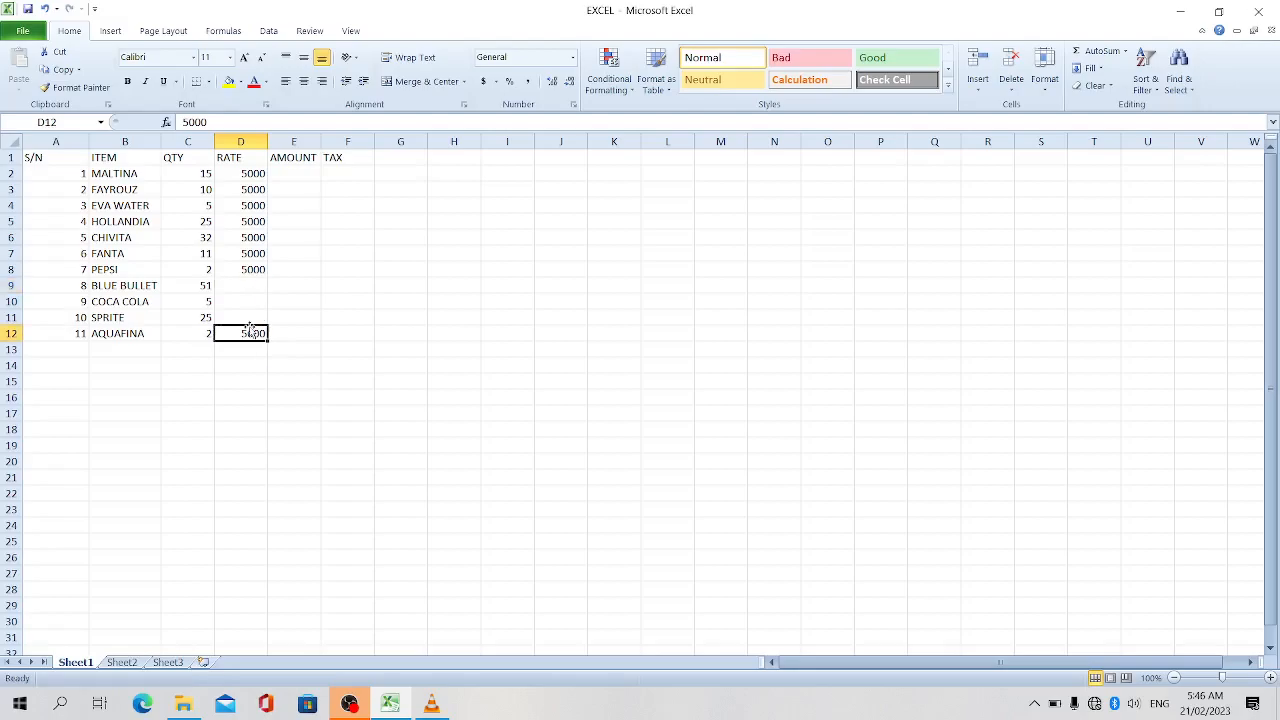
# Move the PEPSI rate from D8 to cell H7 and the FANTA rate from D7 to cell F10.
pyautogui.click(255, 269)
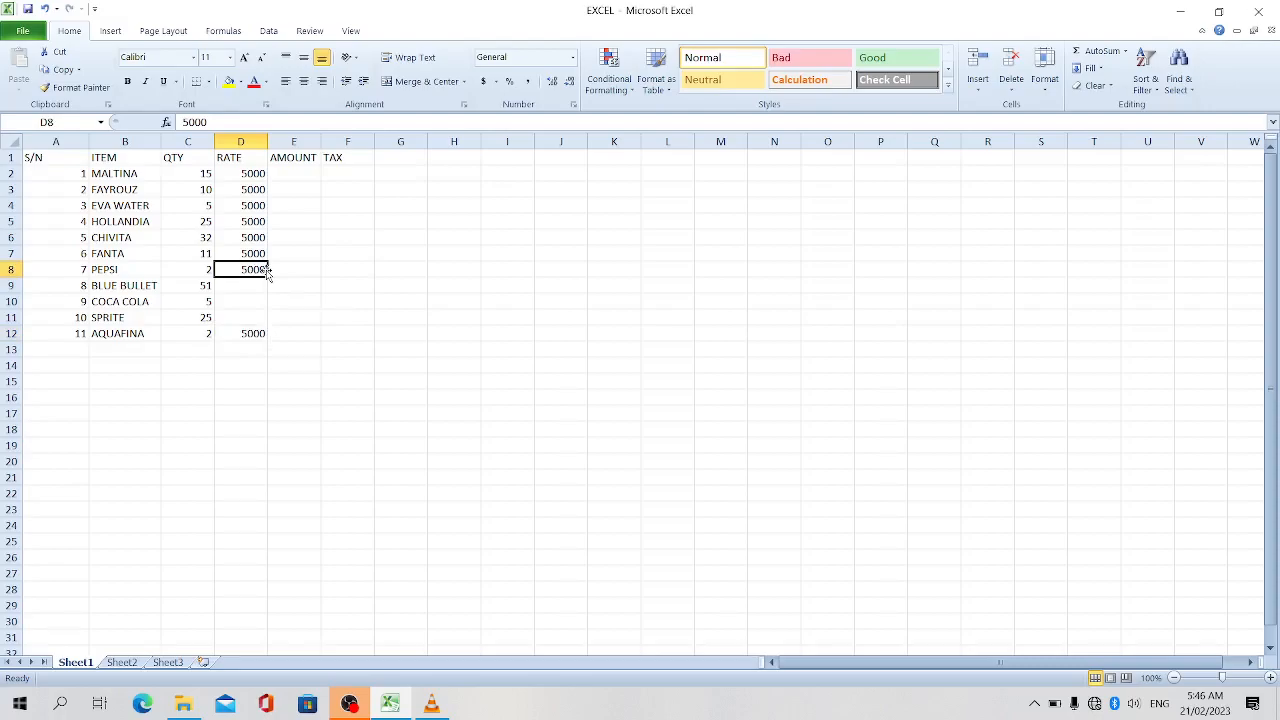
pyautogui.moveTo(266, 272); pyautogui.dragTo(450, 255)
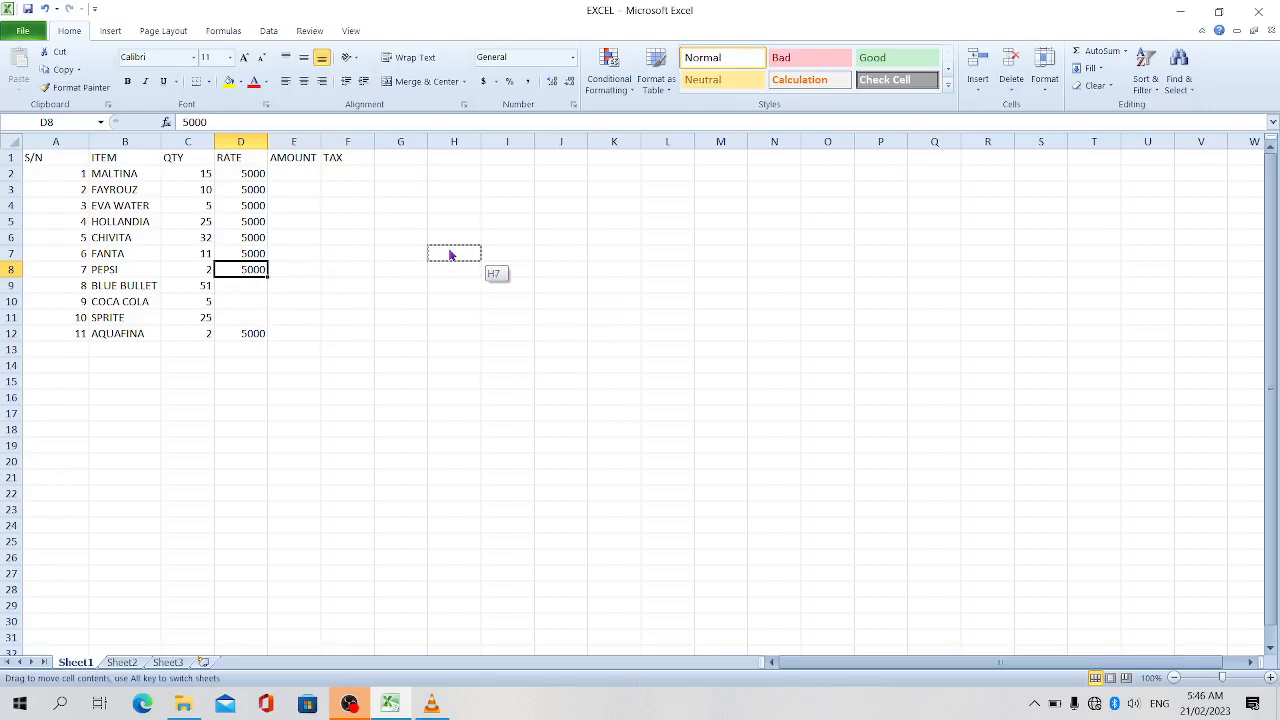
pyautogui.moveTo(450, 255); pyautogui.dragTo(450, 250)
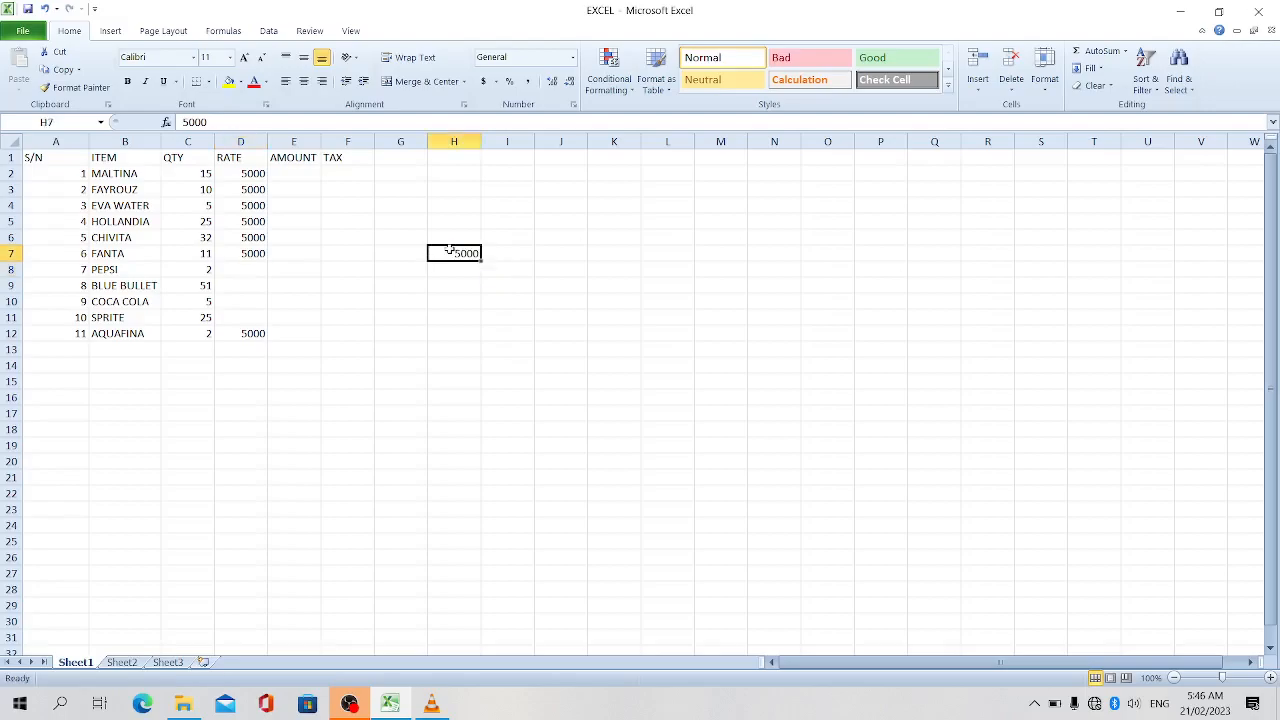
pyautogui.click(250, 253)
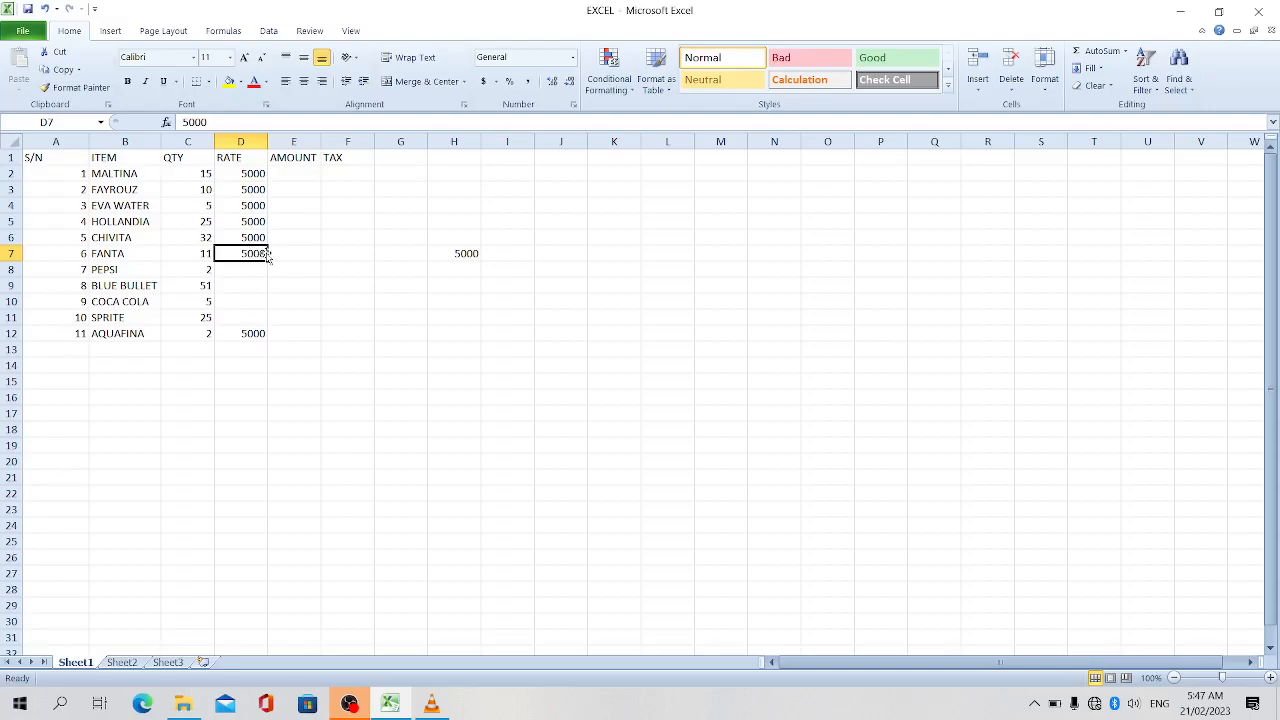
pyautogui.moveTo(266, 254); pyautogui.dragTo(348, 297)
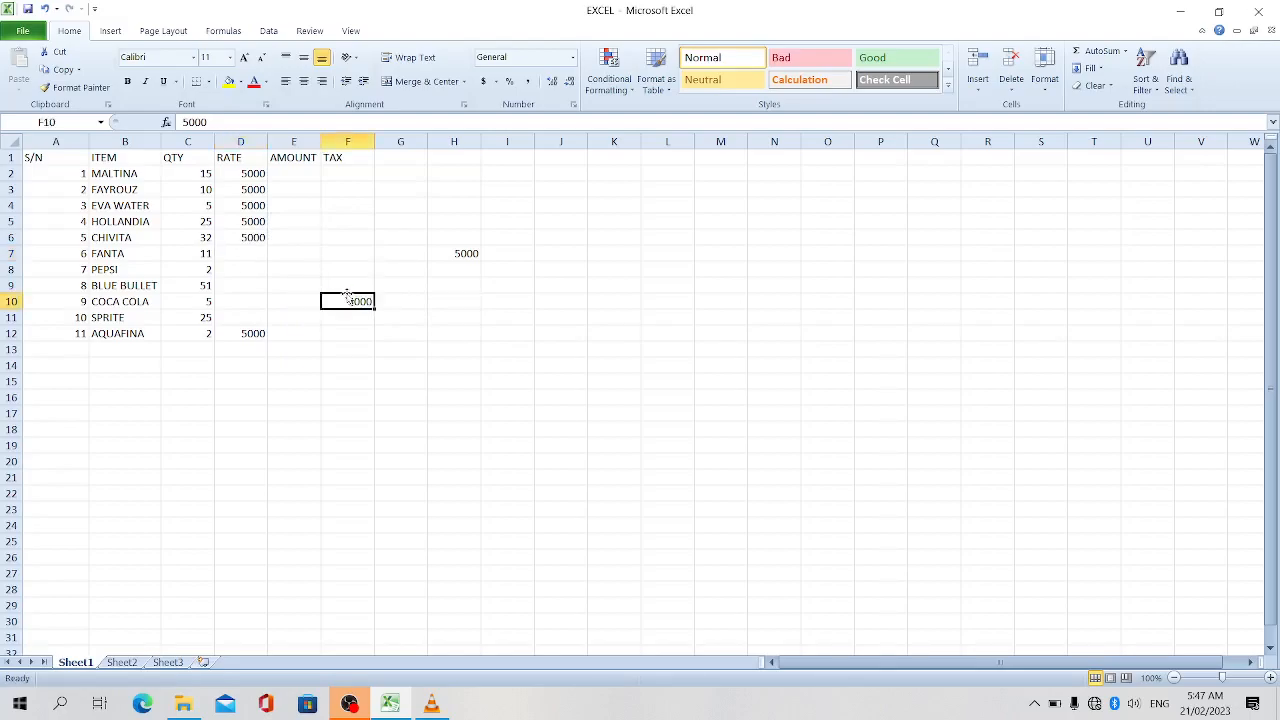